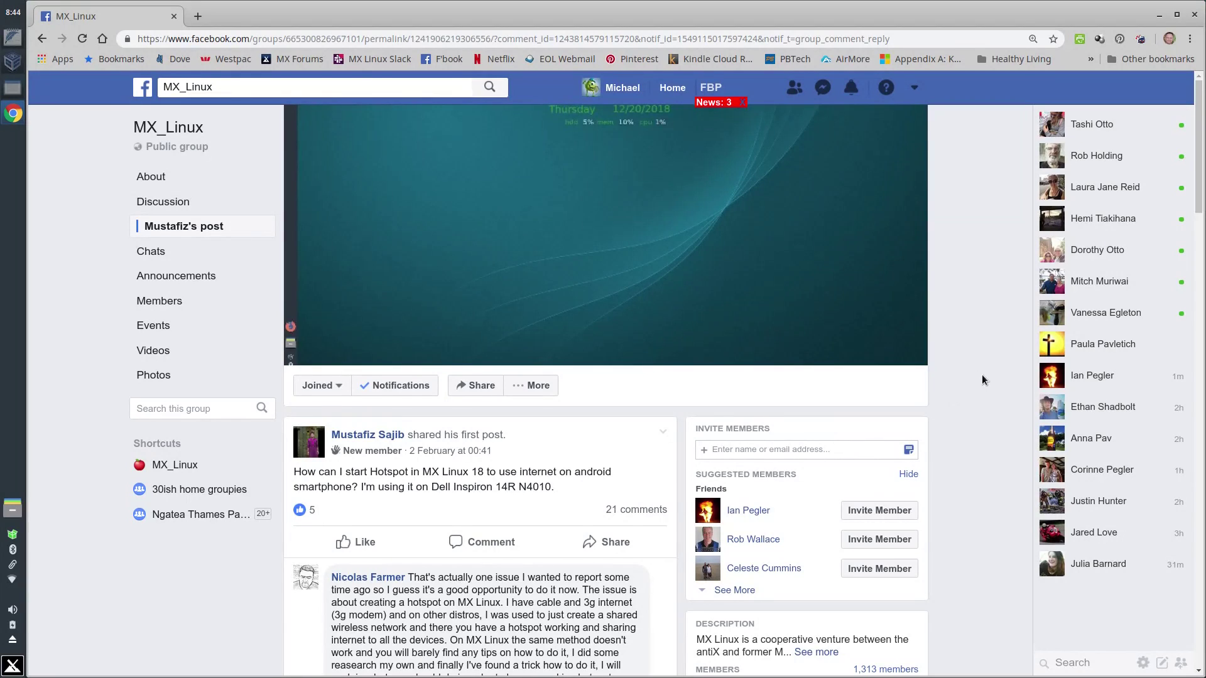
# Close the terminal and bring up the VirtualBox Manager alongside the Enable ICS notes.
pyautogui.scroll(-4, 982, 376)
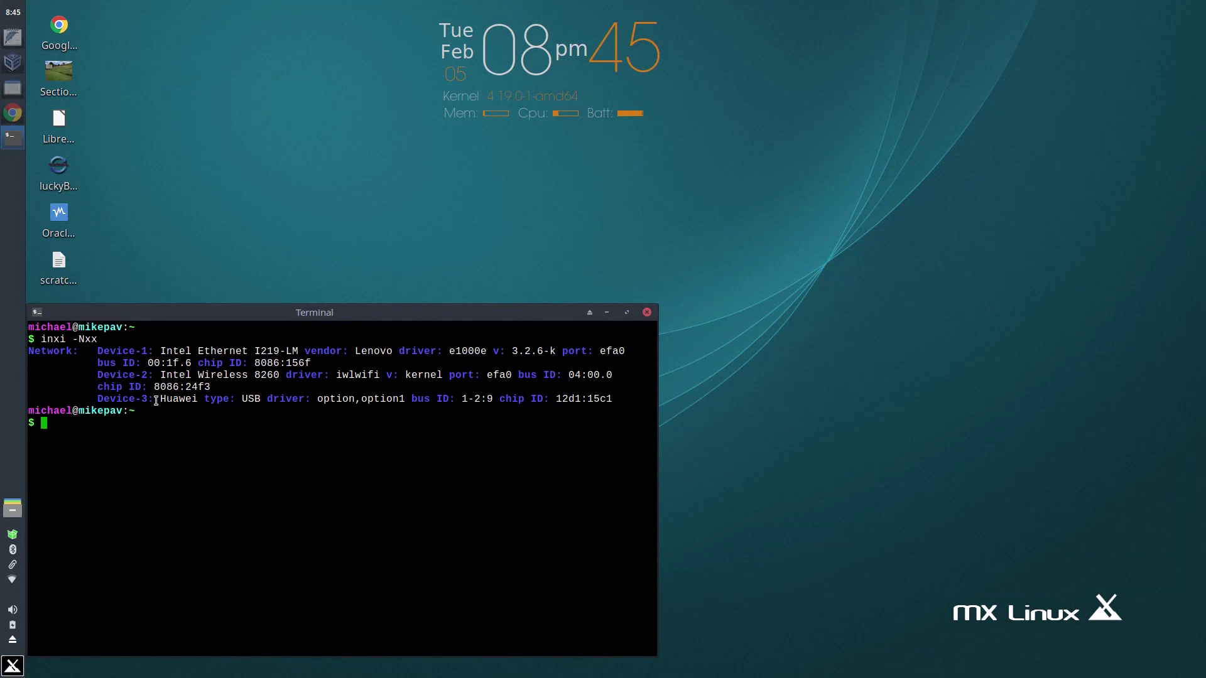
pyautogui.click(647, 312)
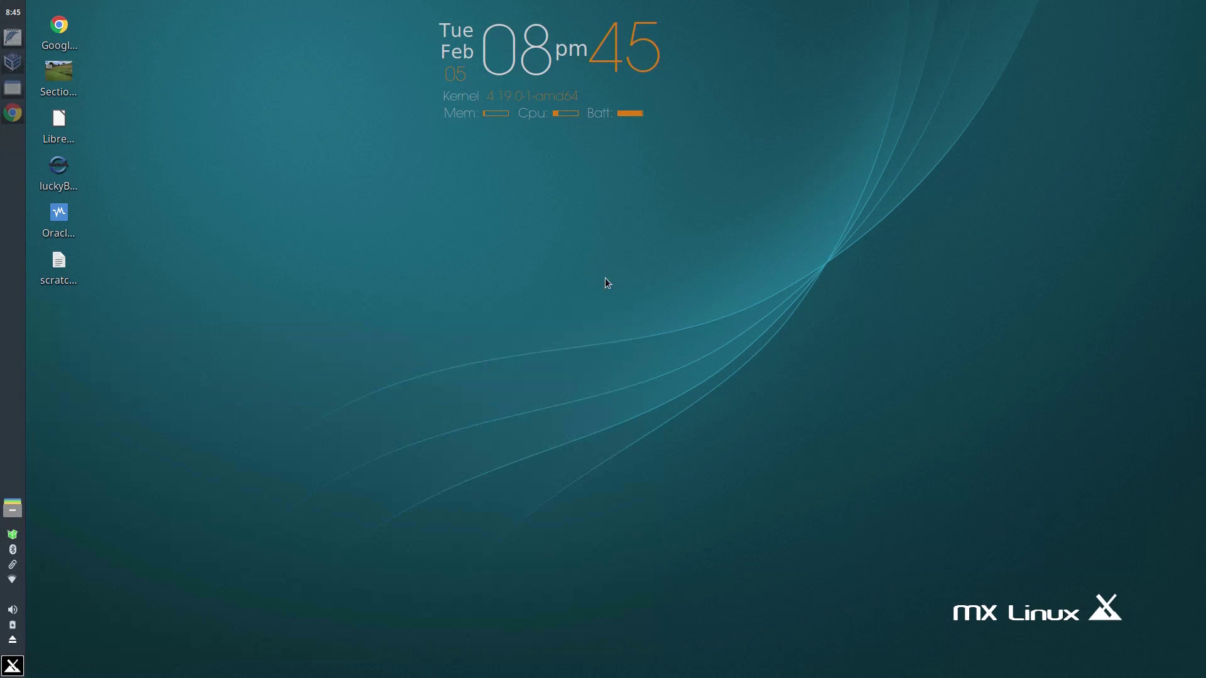
pyautogui.click(13, 62)
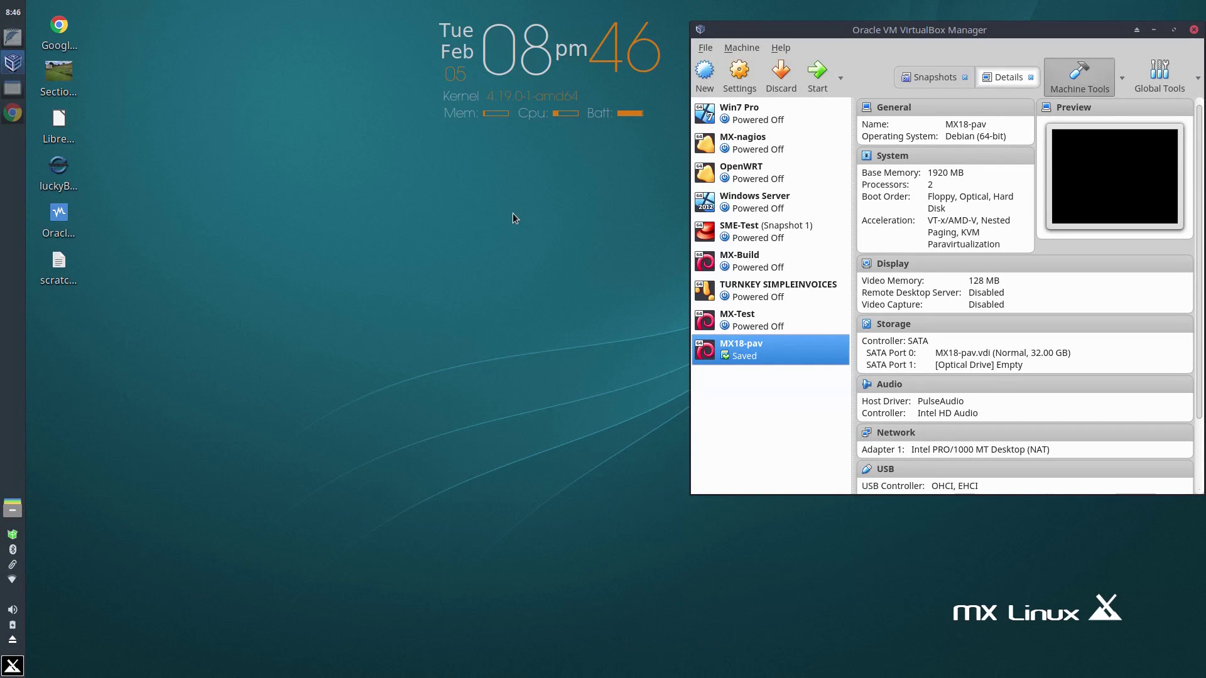
pyautogui.click(12, 40)
pyautogui.moveTo(465, 175); pyautogui.dragTo(404, 58)
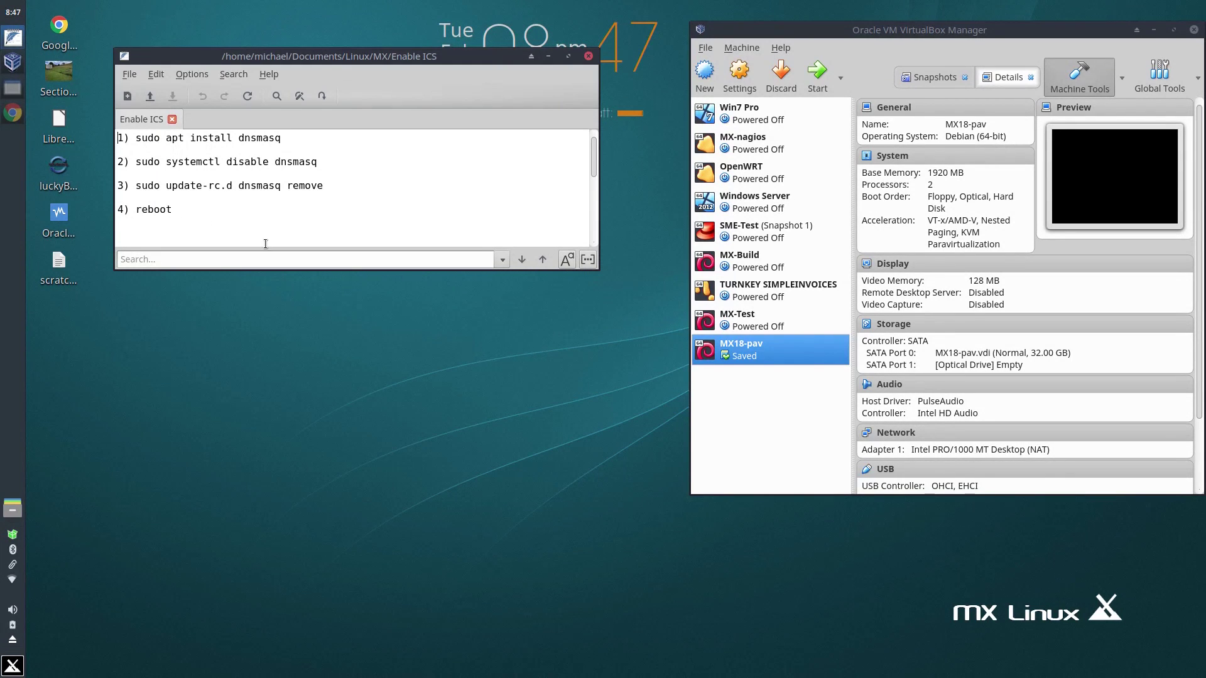
# Start the MX18-pav virtual machine and open a terminal inside it.
pyautogui.click(819, 78)
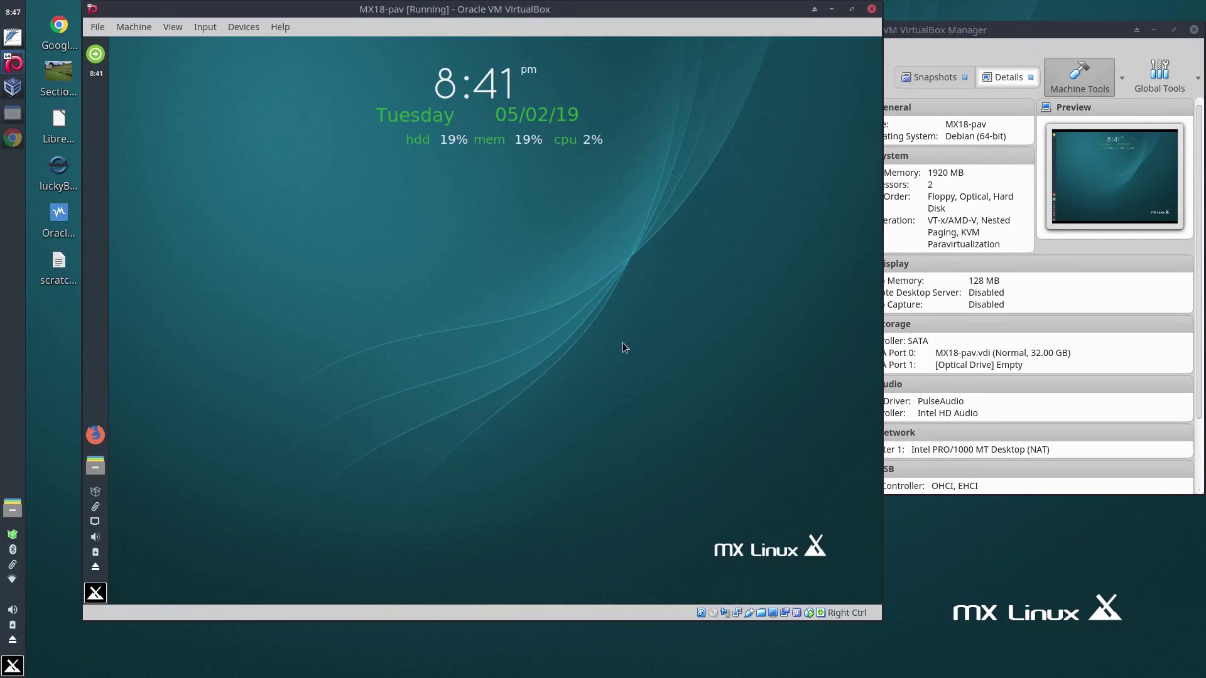
pyautogui.hotkey('ctrl', 'alt', 't')
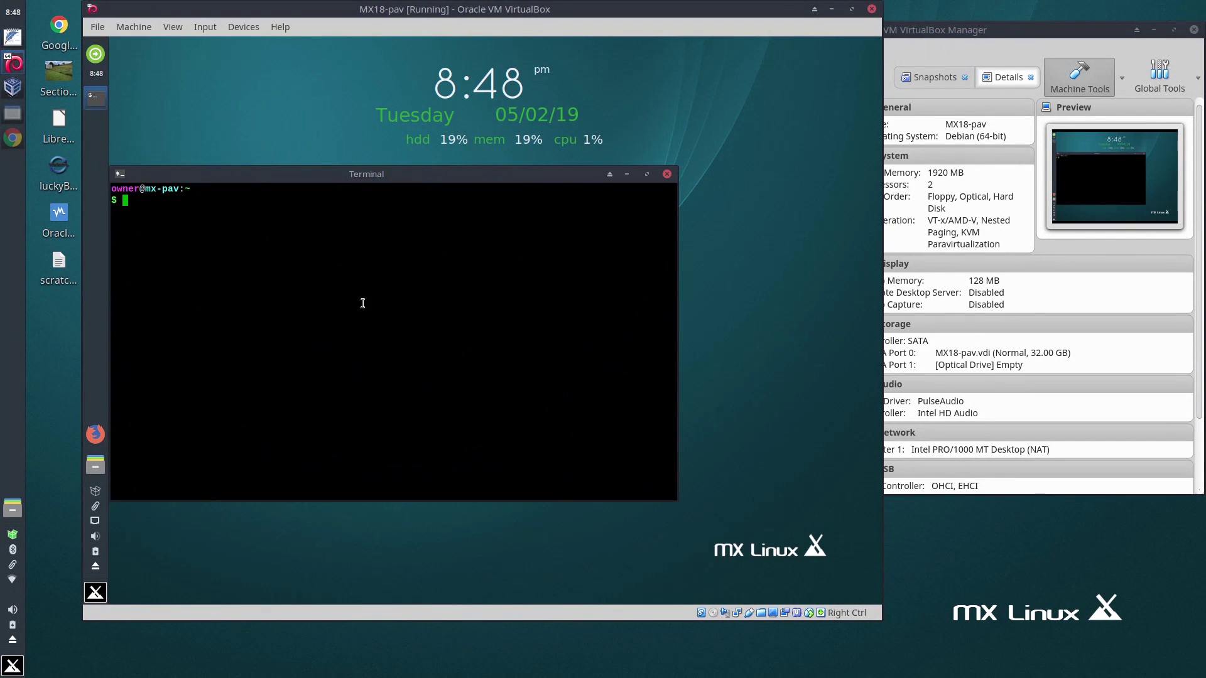
# Refresh the package lists in the virtual machine with "sudo apt-get update", entering the sudo password.
pyautogui.write('sudo apt')
pyautogui.write('-get instal')
pyautogui.write('l')
pyautogui.press('BackSpace')
pyautogui.press('BackSpace')
pyautogui.press('BackSpace')
pyautogui.press('BackSpace')
pyautogui.press('BackSpace')
pyautogui.press('BackSpace')
pyautogui.press('BackSpace')
pyautogui.press('BackSpace')
pyautogui.write('update')
pyautogui.press('Return')
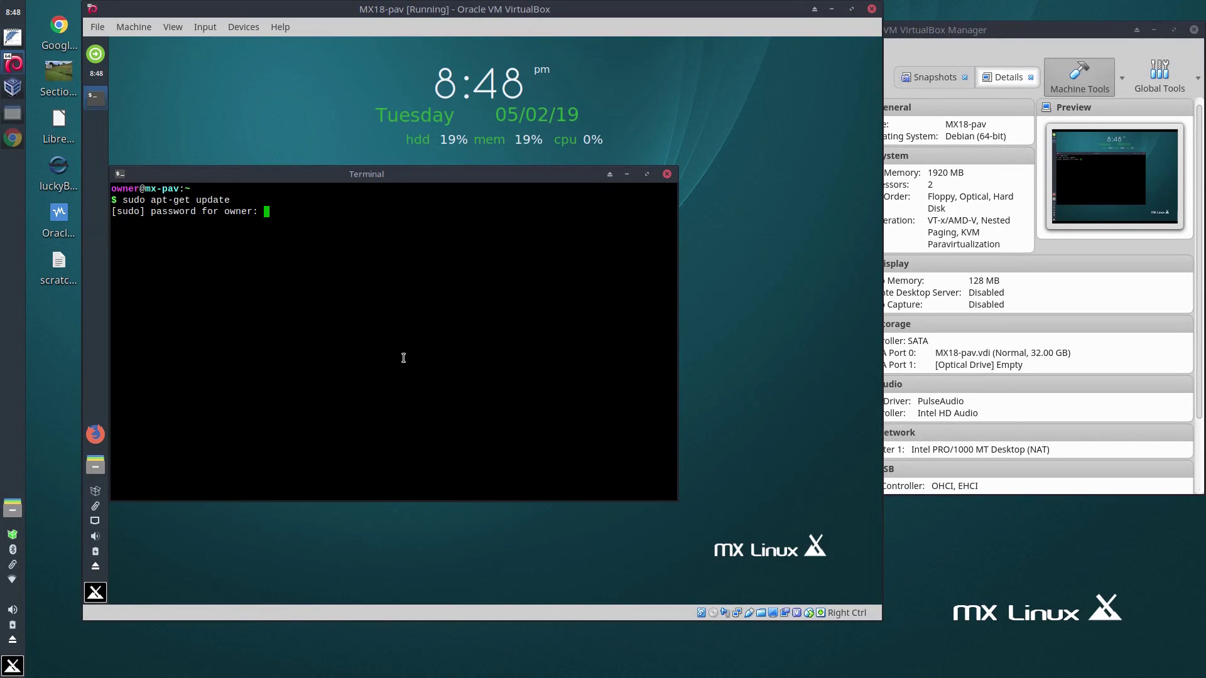
pyautogui.press('Return')
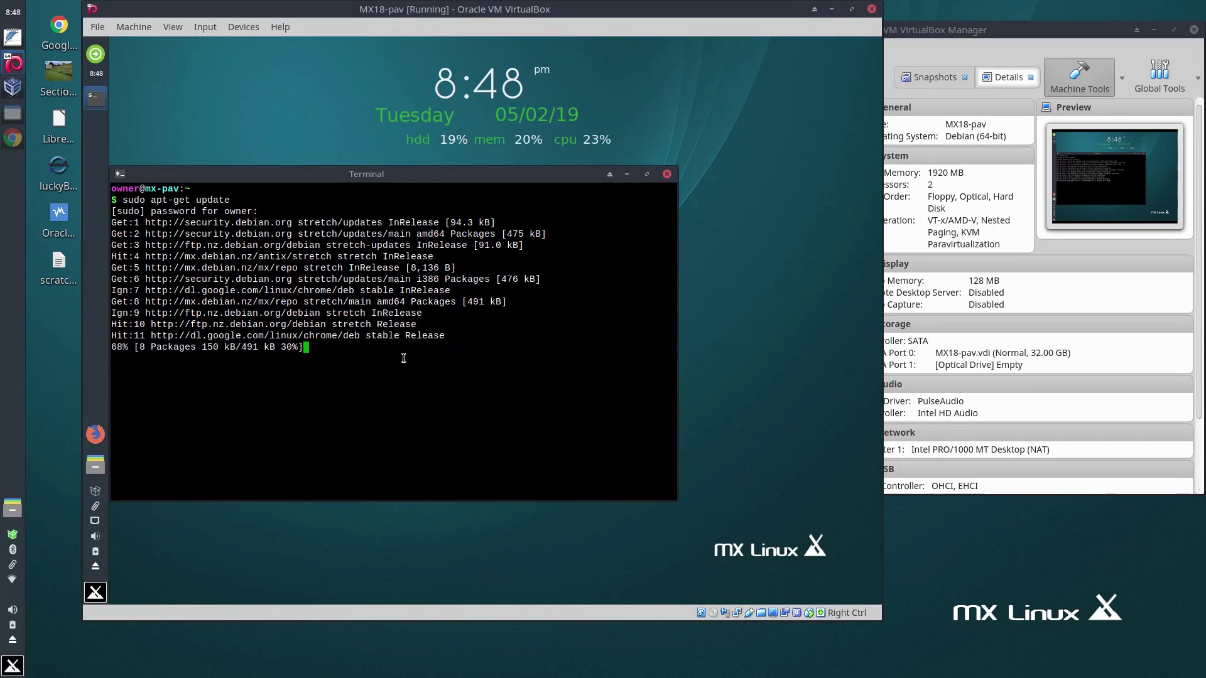
# Install the dnsmasq package with "sudo apt-get install dnsmasq" and agree to continue with y.
pyautogui.write('sudo apt-get ins')
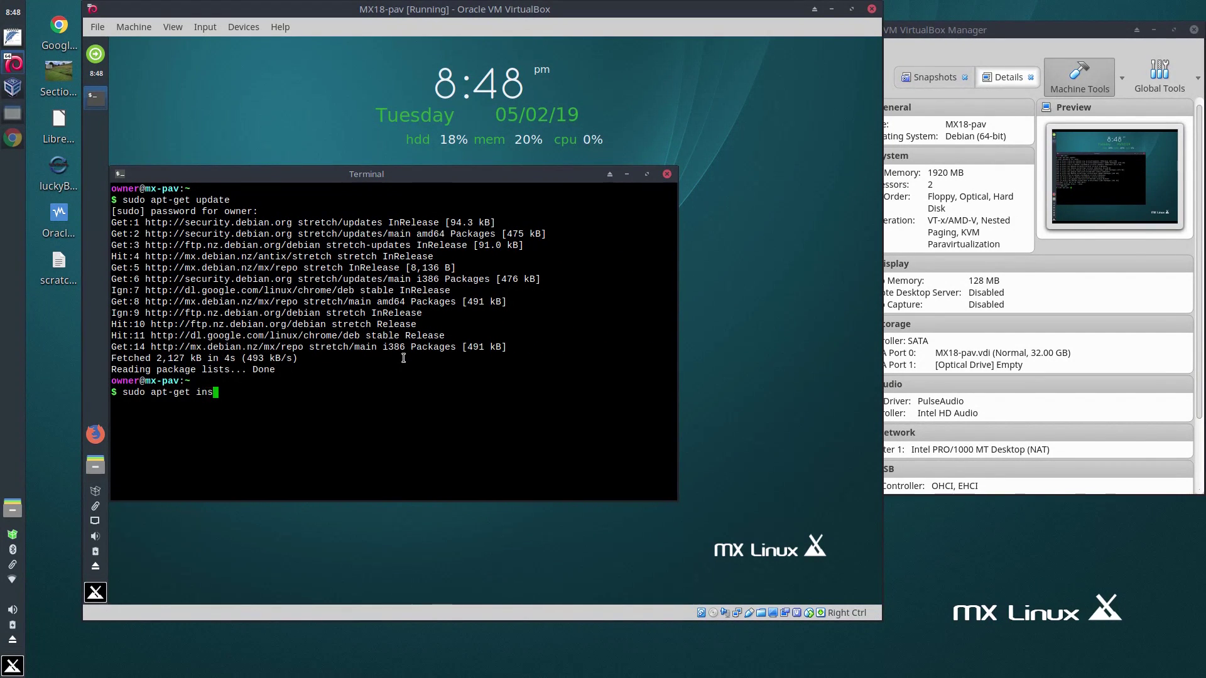
pyautogui.write('tall dnsmasq')
pyautogui.press('Return')
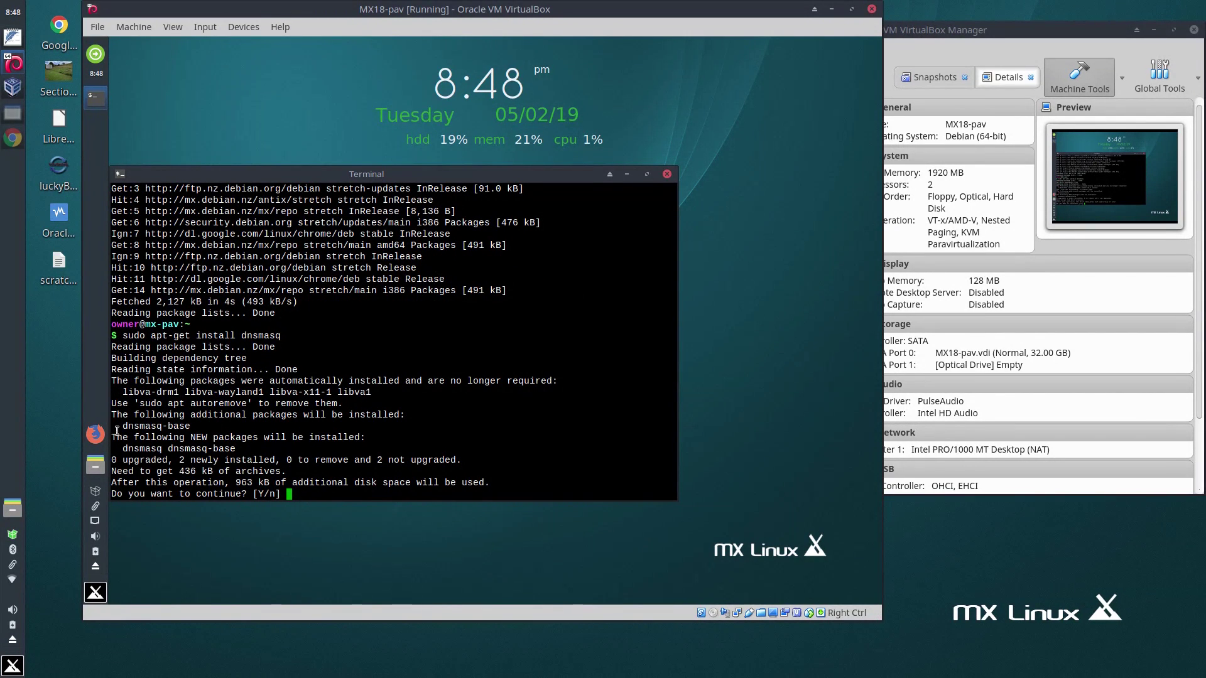
pyautogui.moveTo(122, 427); pyautogui.dragTo(198, 426)
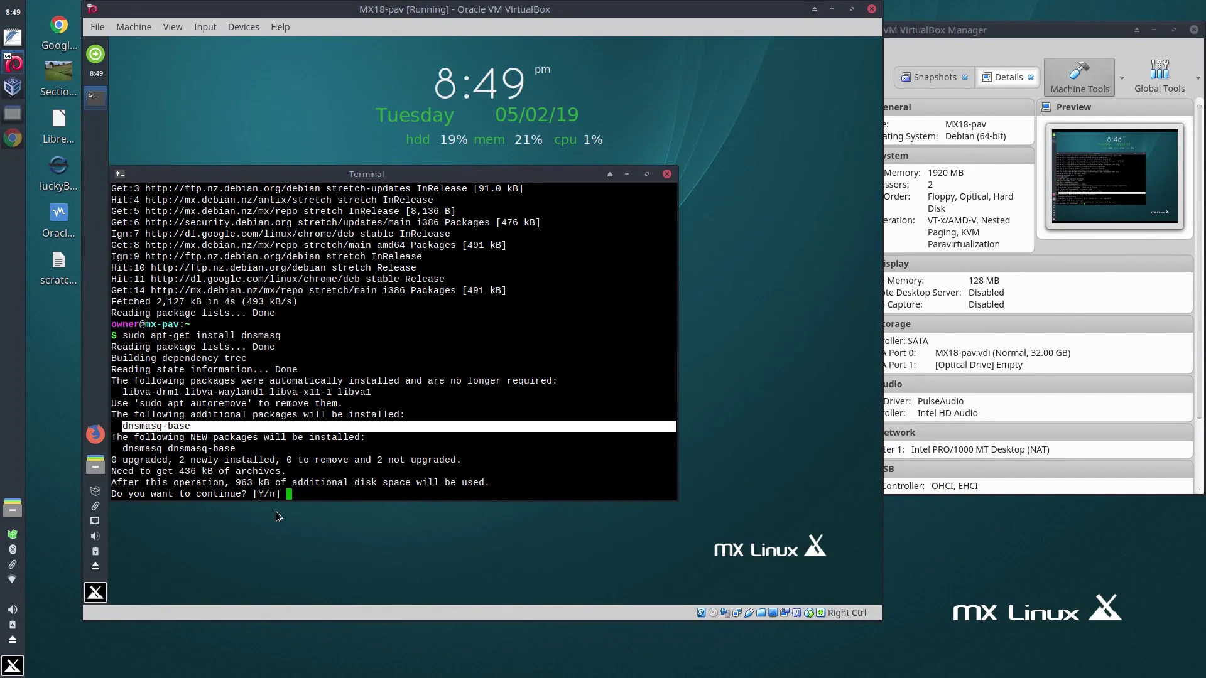
pyautogui.press('Return')
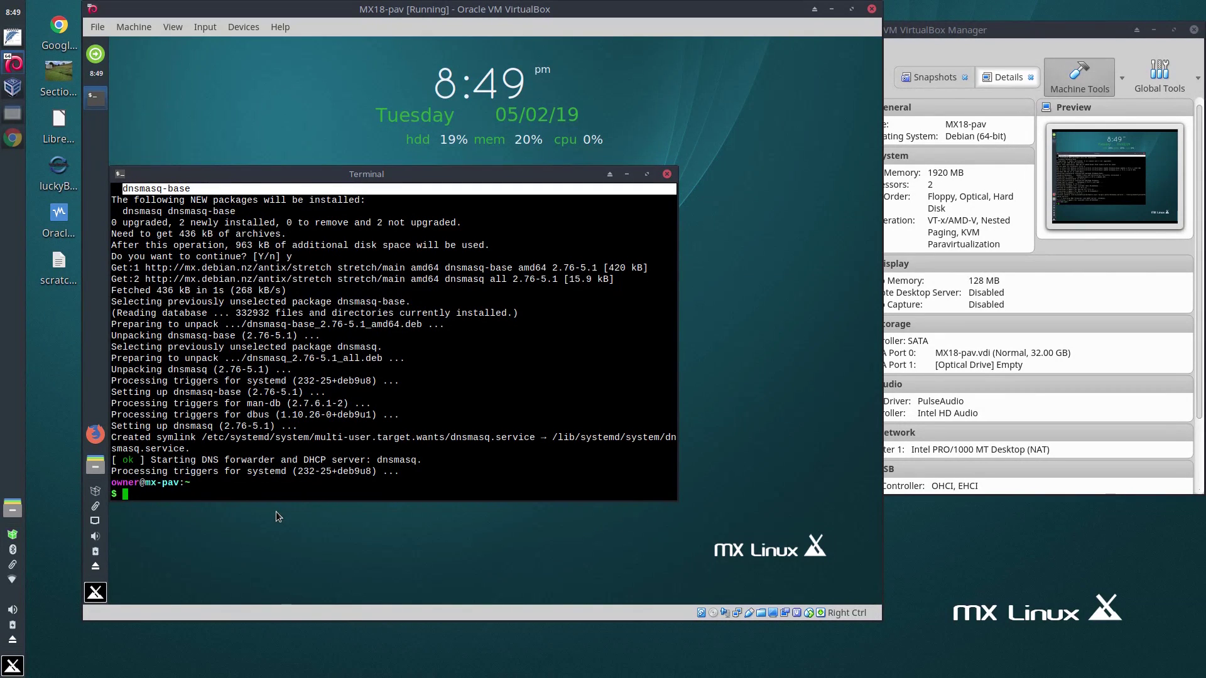
# Disable the dnsmasq service with "sudo systemctl disable dnsmasq".
pyautogui.write('sudo ')
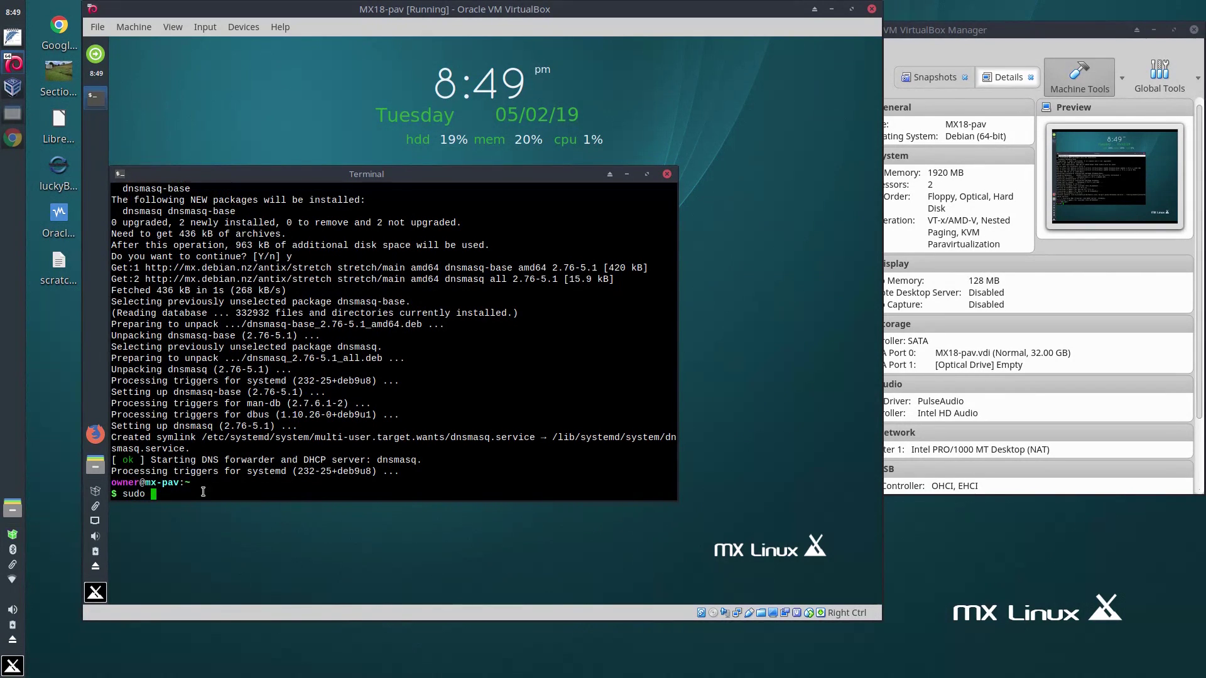
pyautogui.write('systemctl disa')
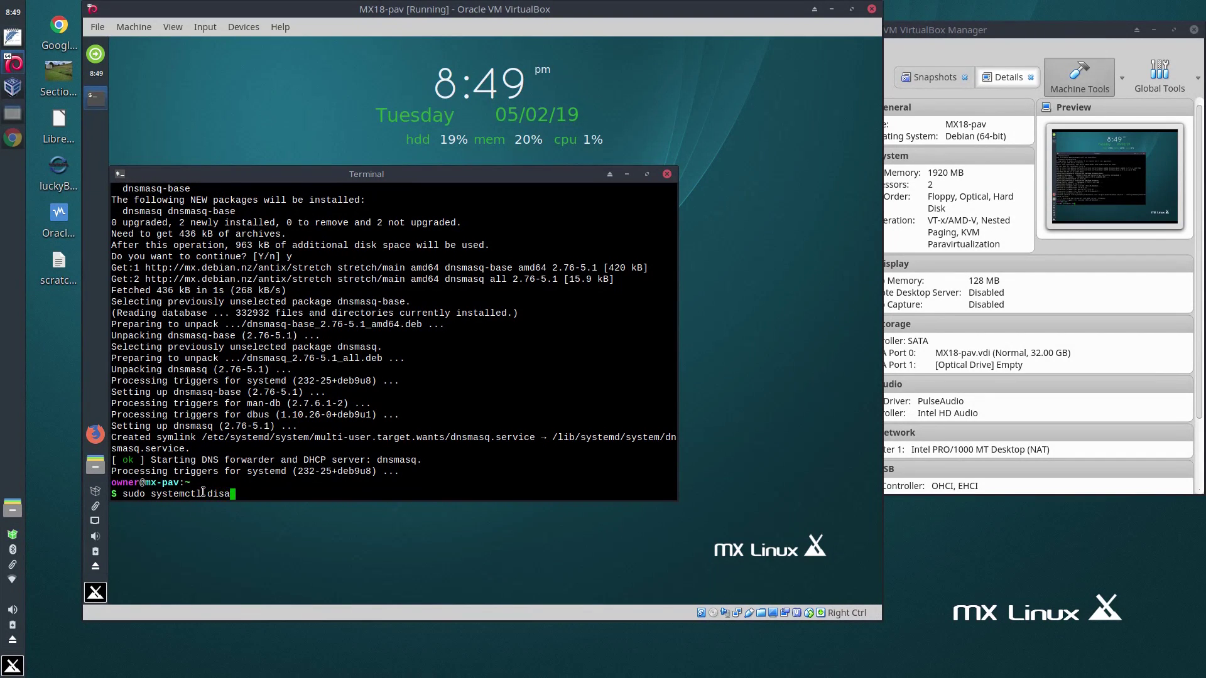
pyautogui.write('ble dnsmasq')
pyautogui.press('Return')
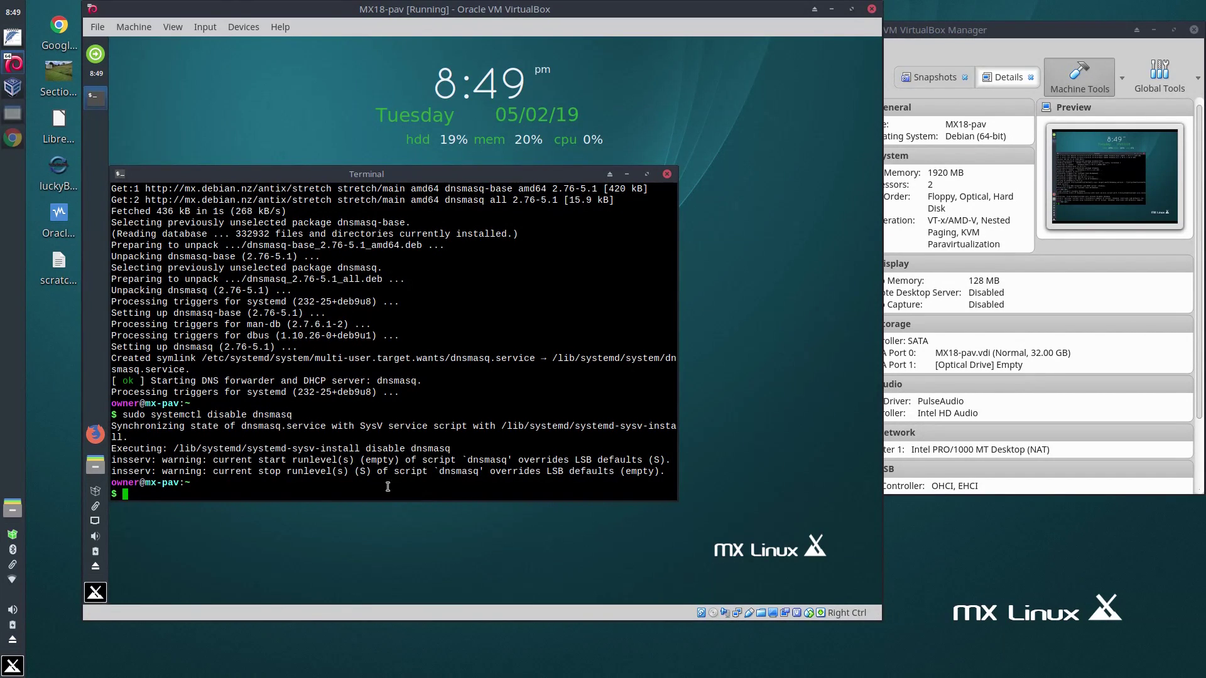
# Following the Enable ICS notes, run "sudo update-rc.d dnsmasq remove" and restart the virtual machine with "sudo reboot".
pyautogui.click(14, 37)
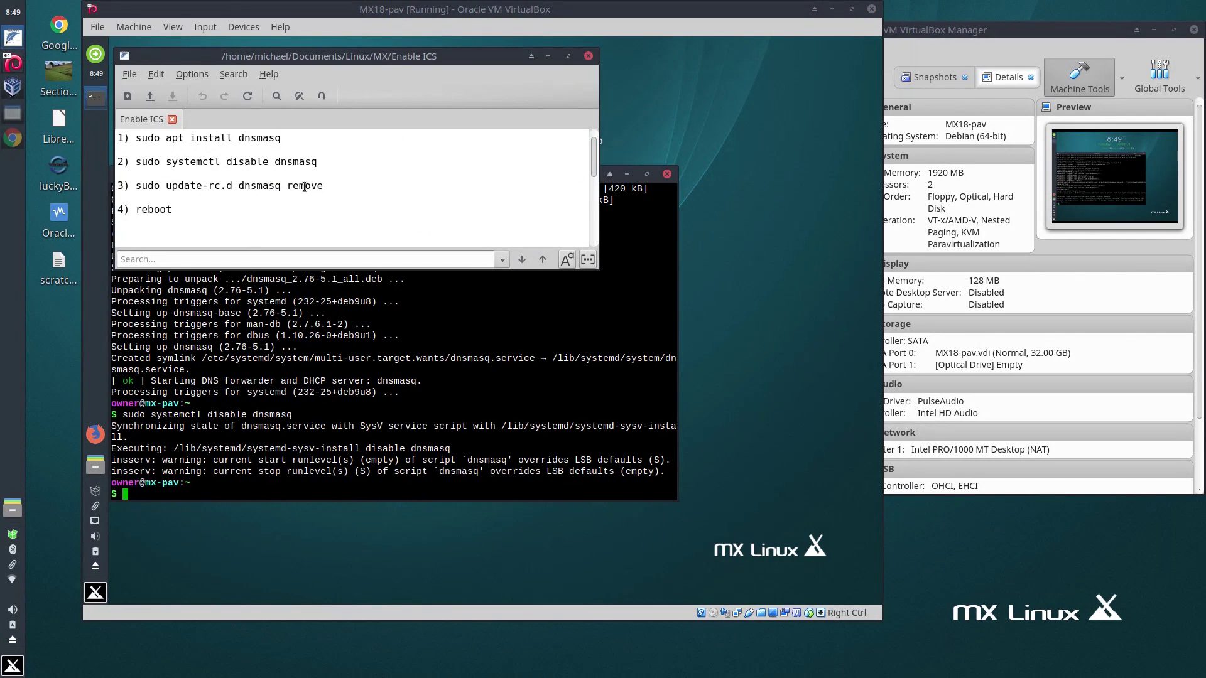
pyautogui.click(201, 494)
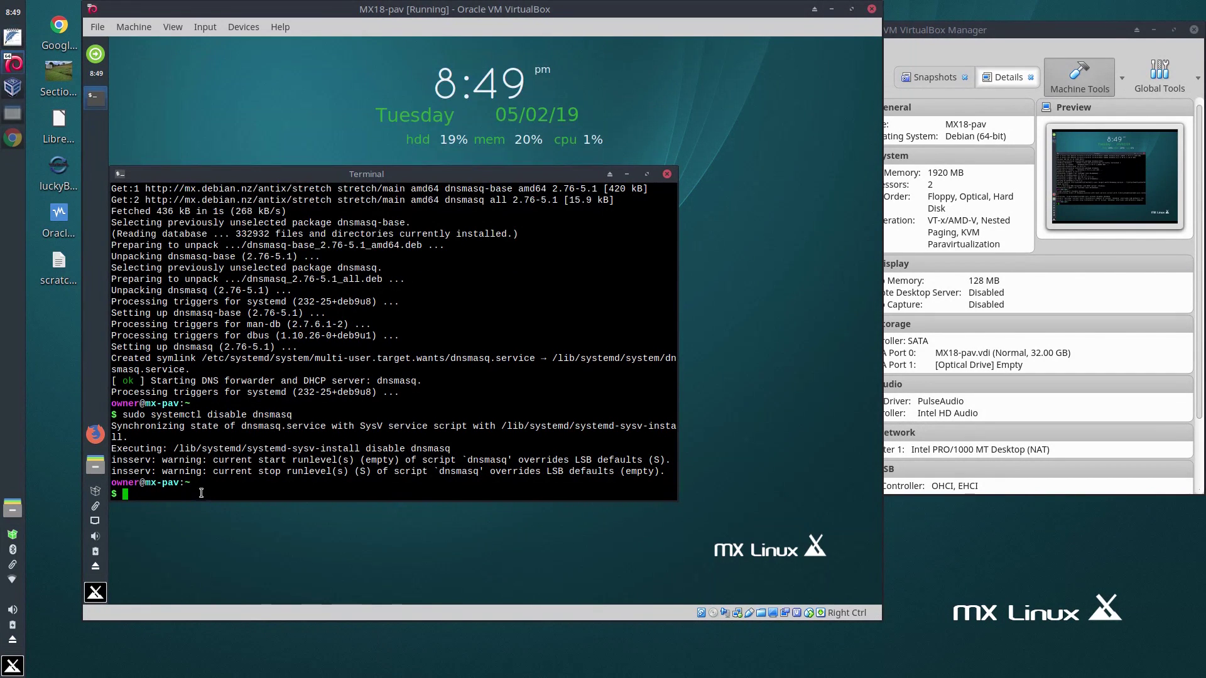
pyautogui.write('sudo update-rc')
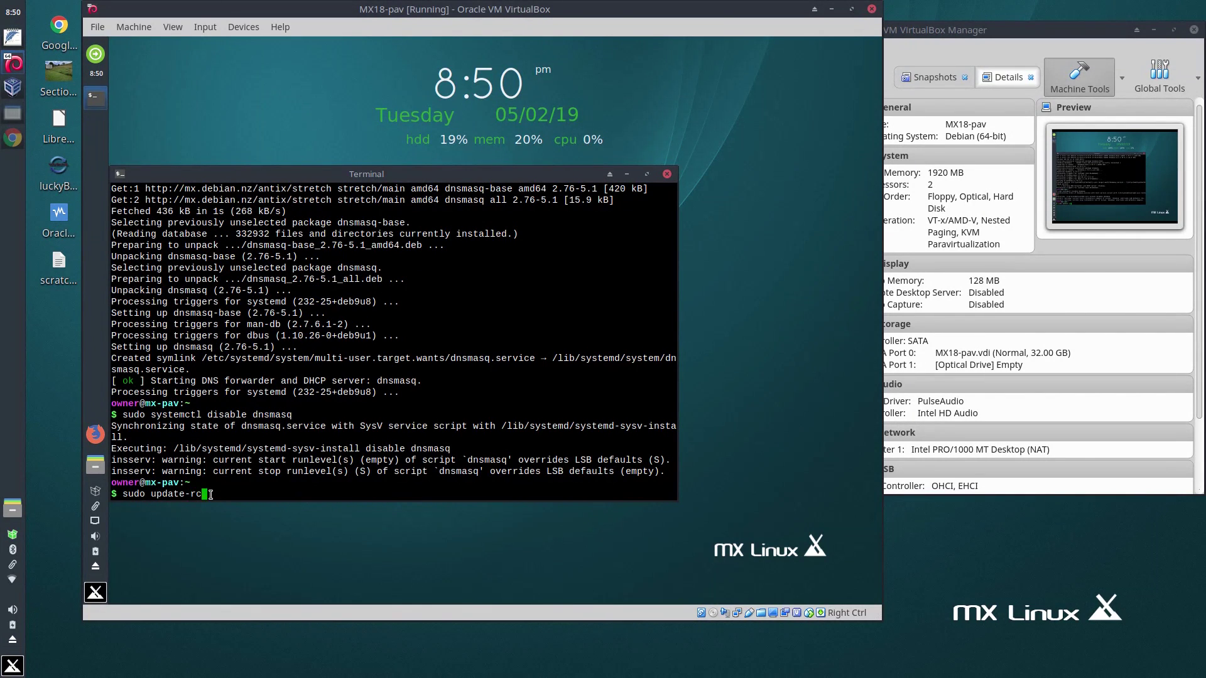
pyautogui.write('.d dnsmasq remove')
pyautogui.press('Return')
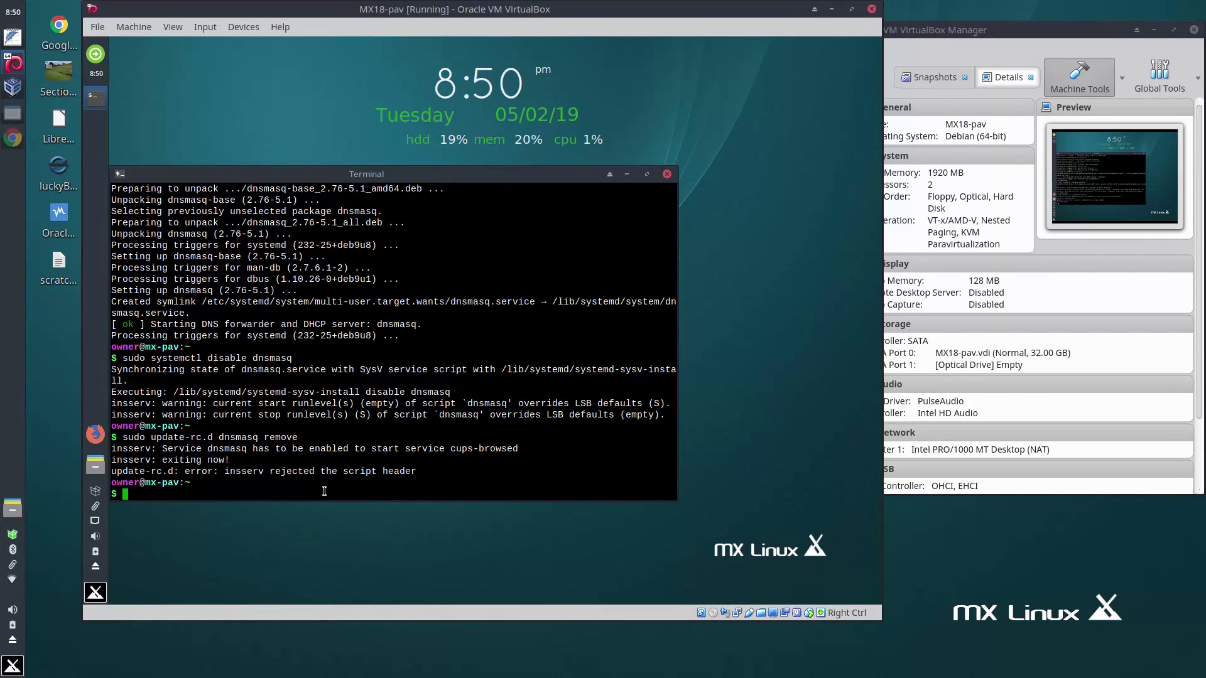
pyautogui.write('sudo reboot')
pyautogui.press('Return')
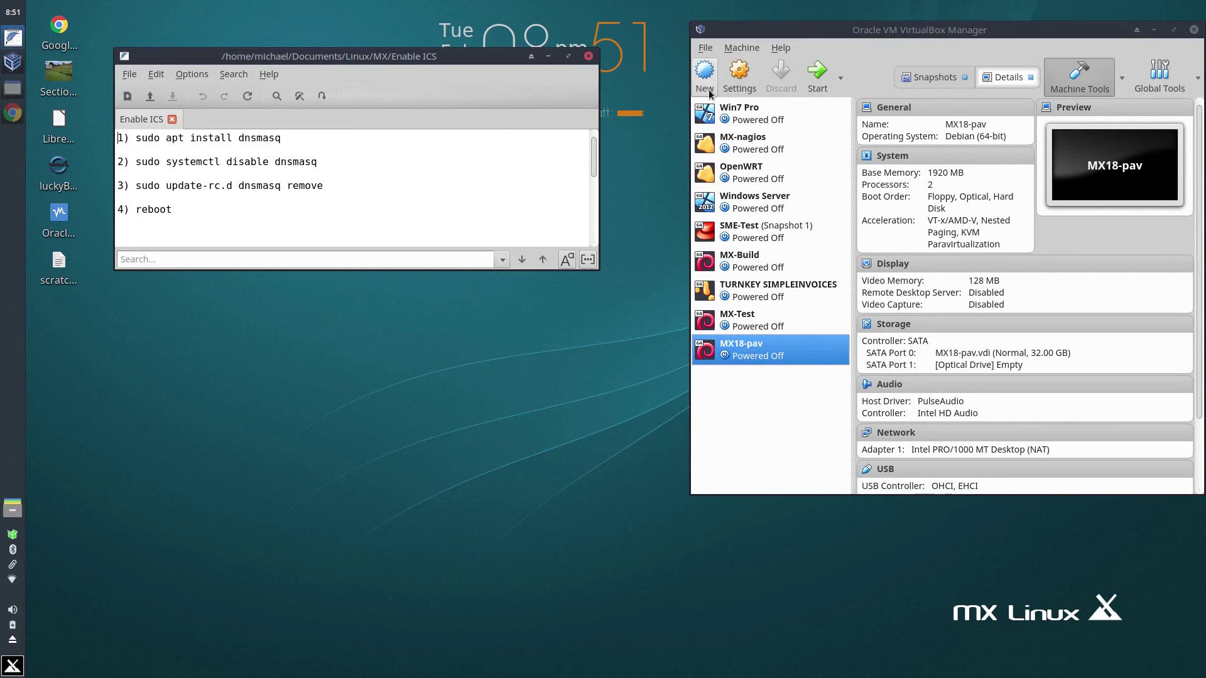
# Enable network Adapter 2 of the MX18-pav machine, attached to the Internal Network intnet, and save its settings.
pyautogui.click(740, 76)
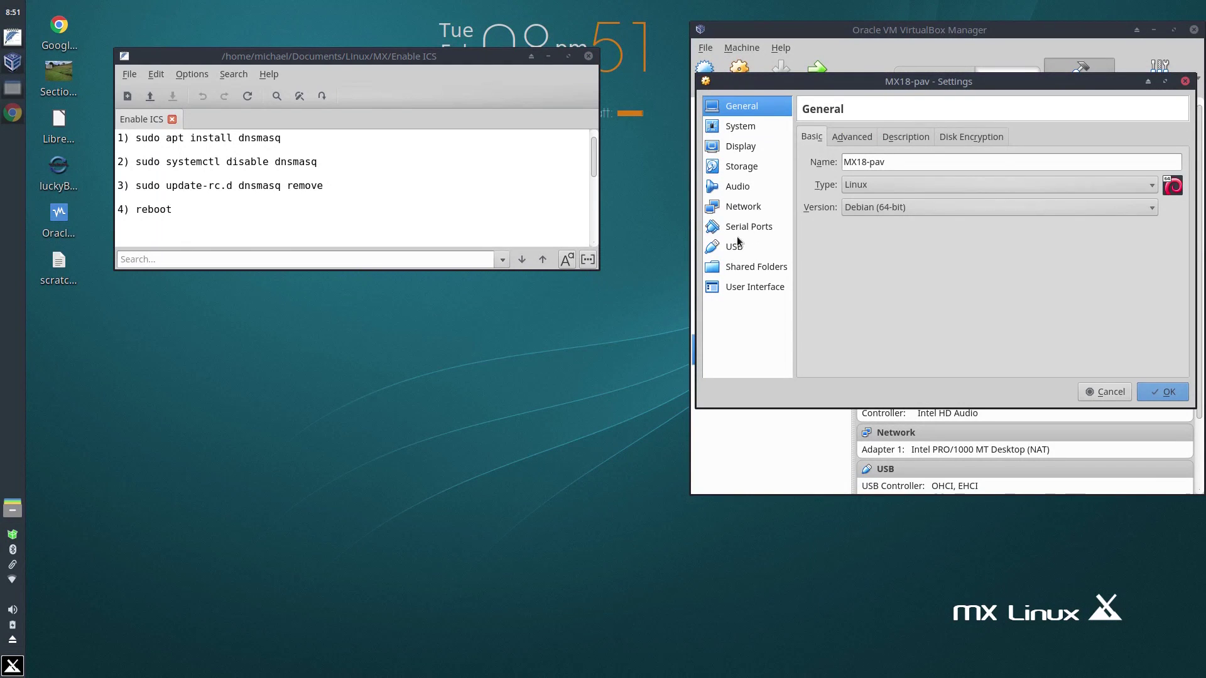
pyautogui.click(742, 212)
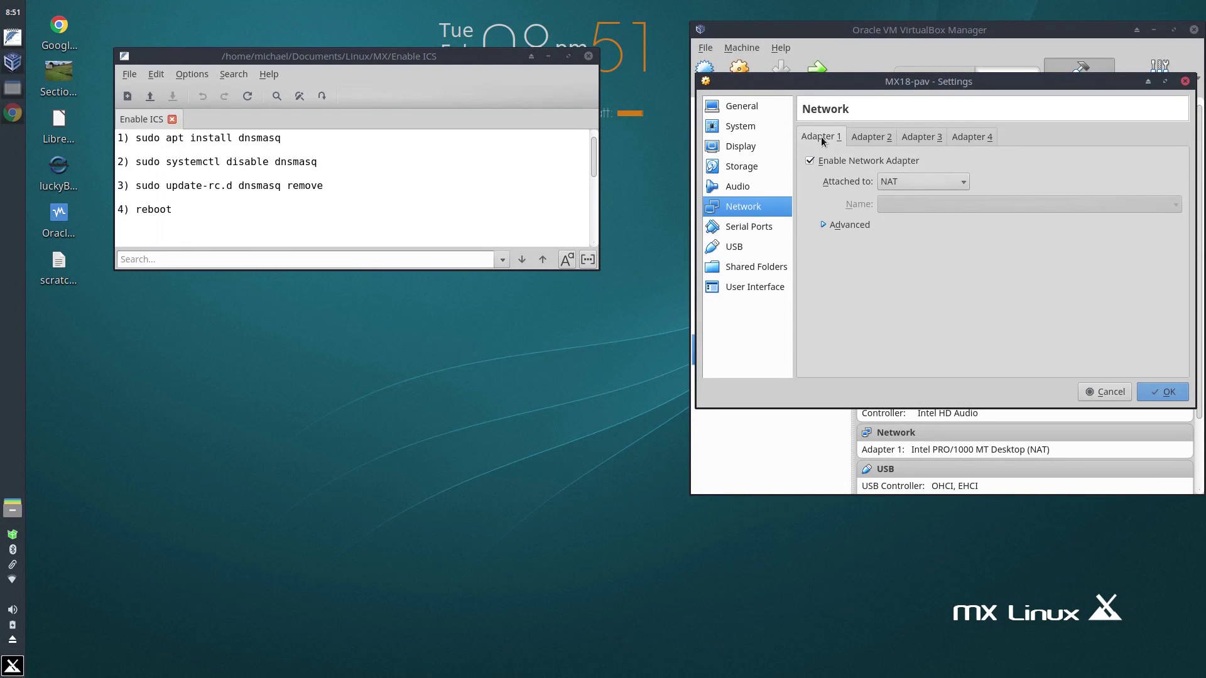
pyautogui.click(872, 143)
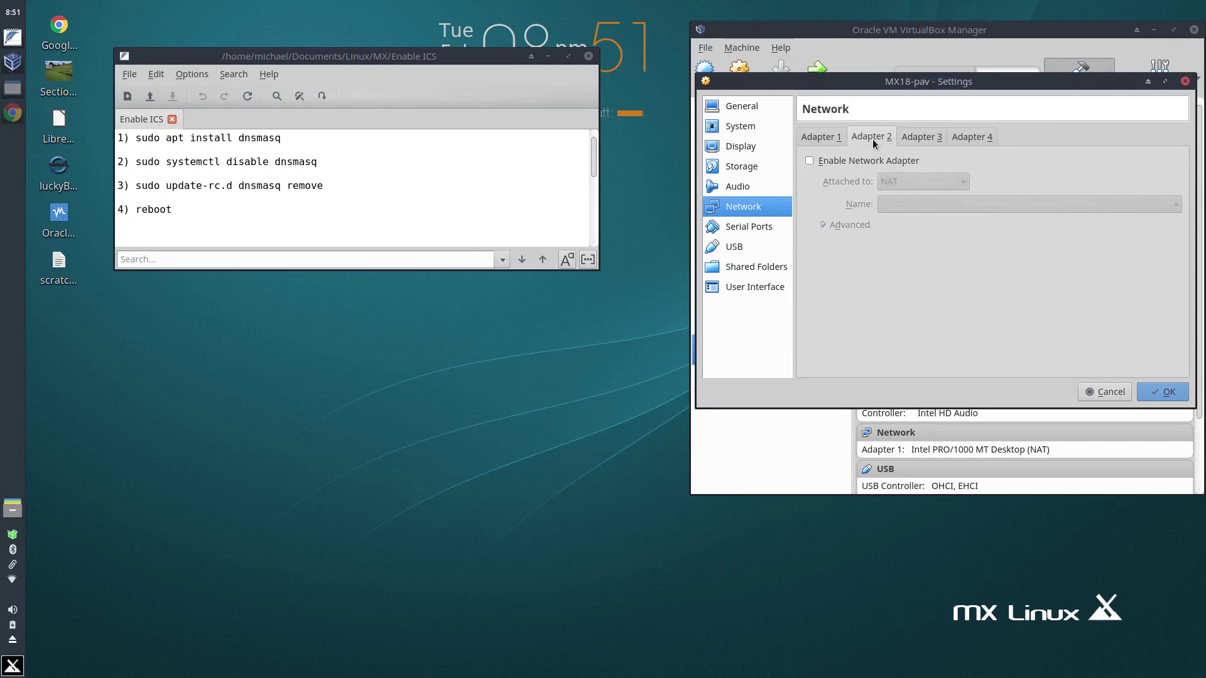
pyautogui.click(944, 141)
pyautogui.click(964, 141)
pyautogui.click(865, 141)
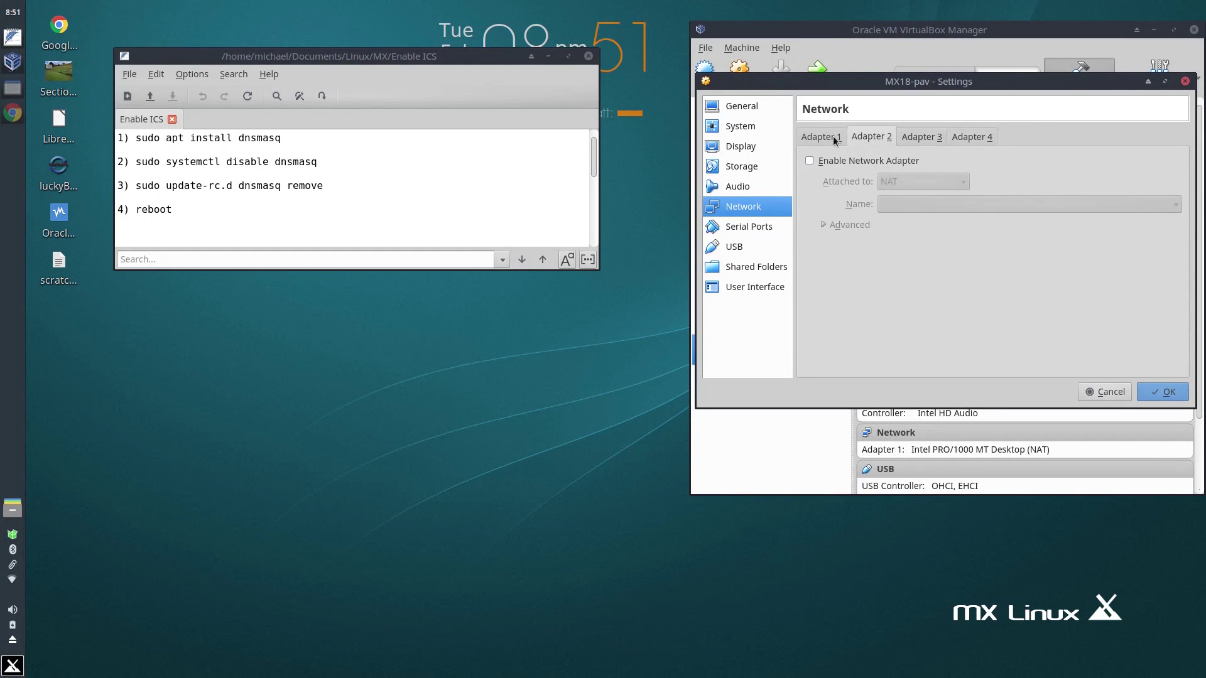
pyautogui.click(809, 160)
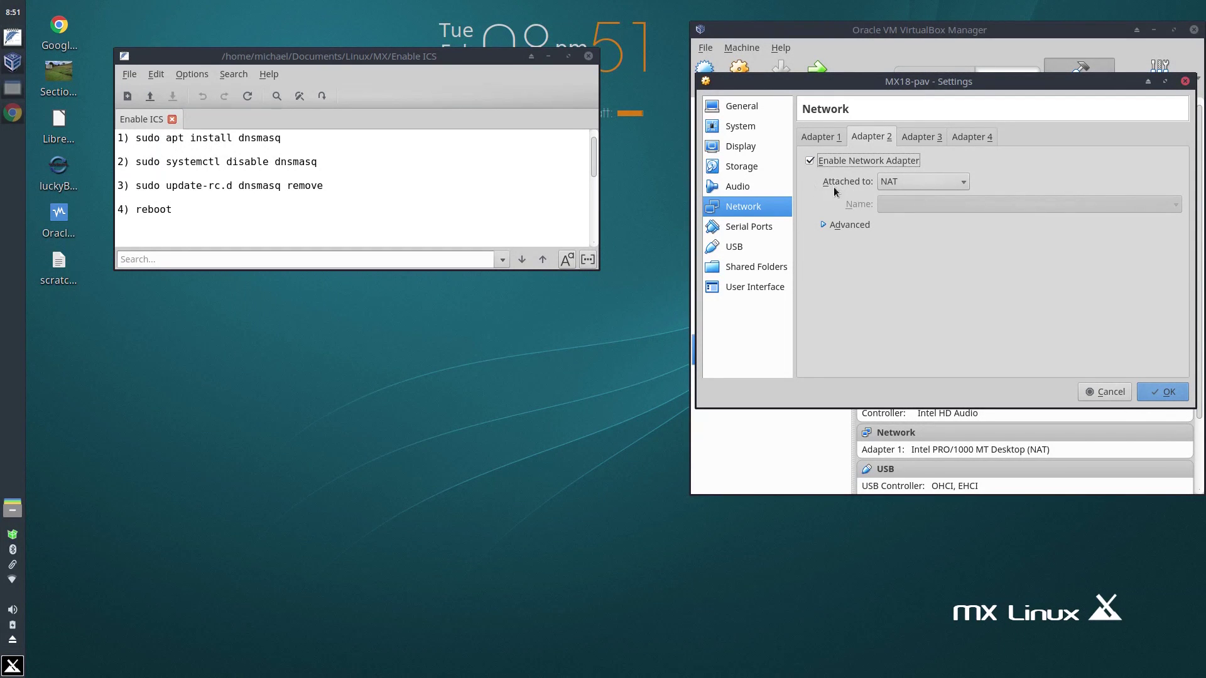
pyautogui.click(964, 183)
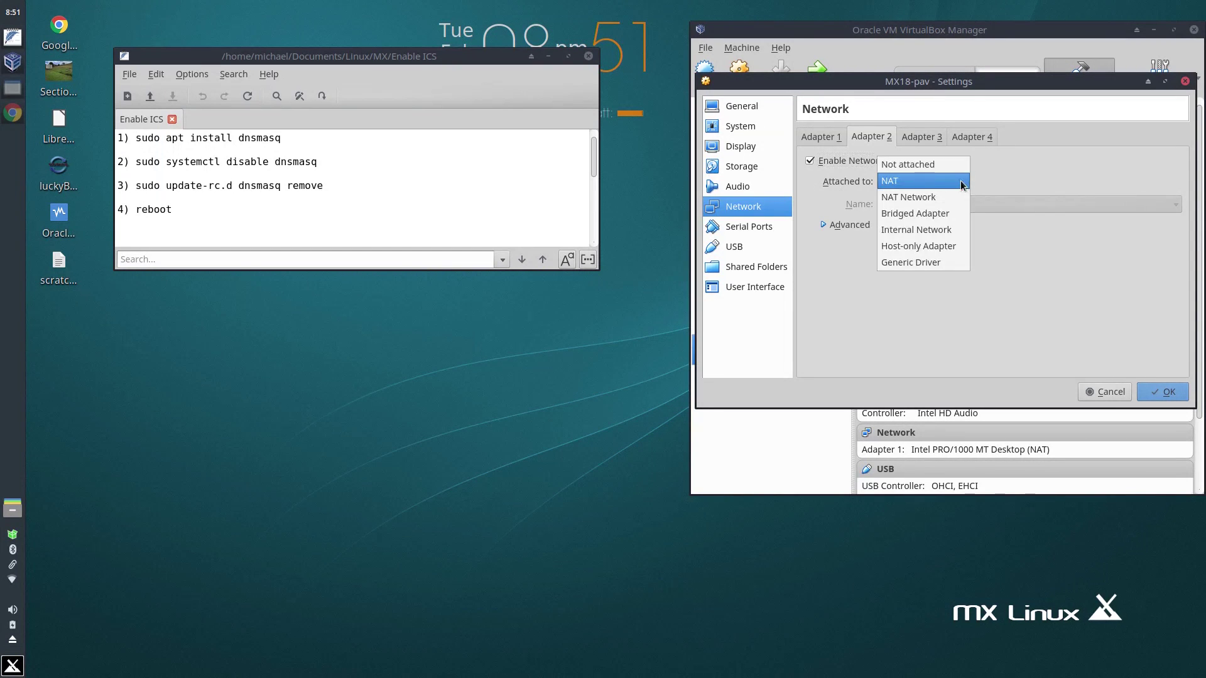
pyautogui.click(931, 234)
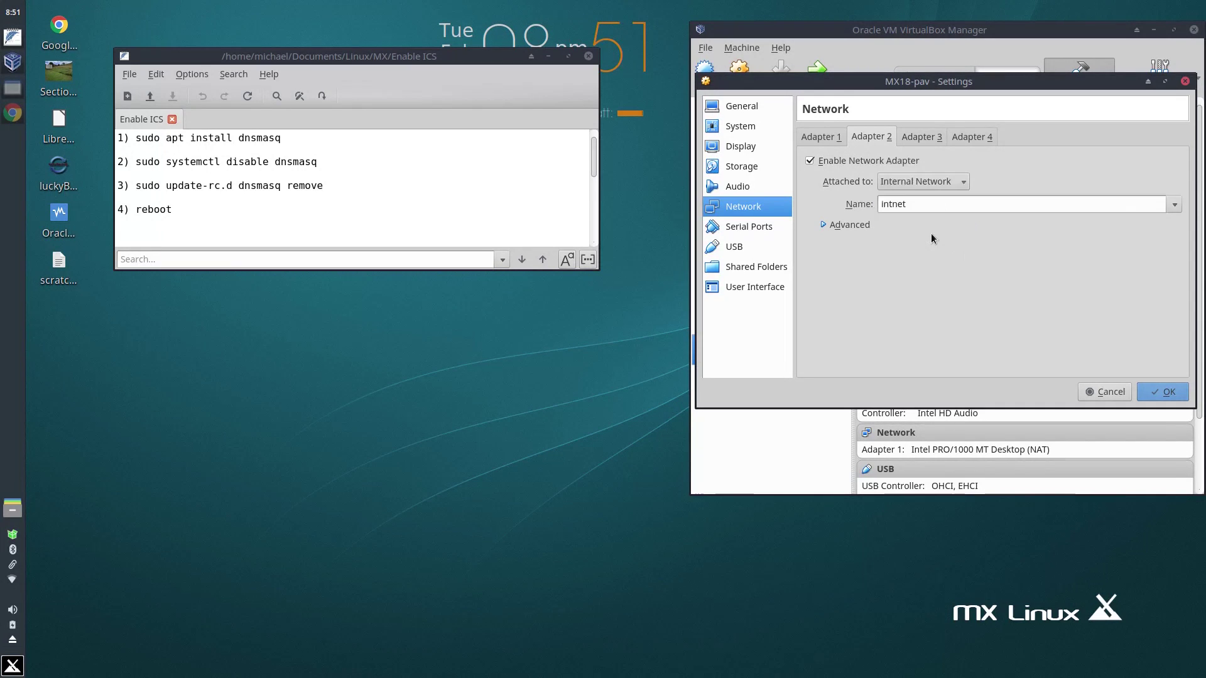
pyautogui.moveTo(989, 83); pyautogui.dragTo(373, 231)
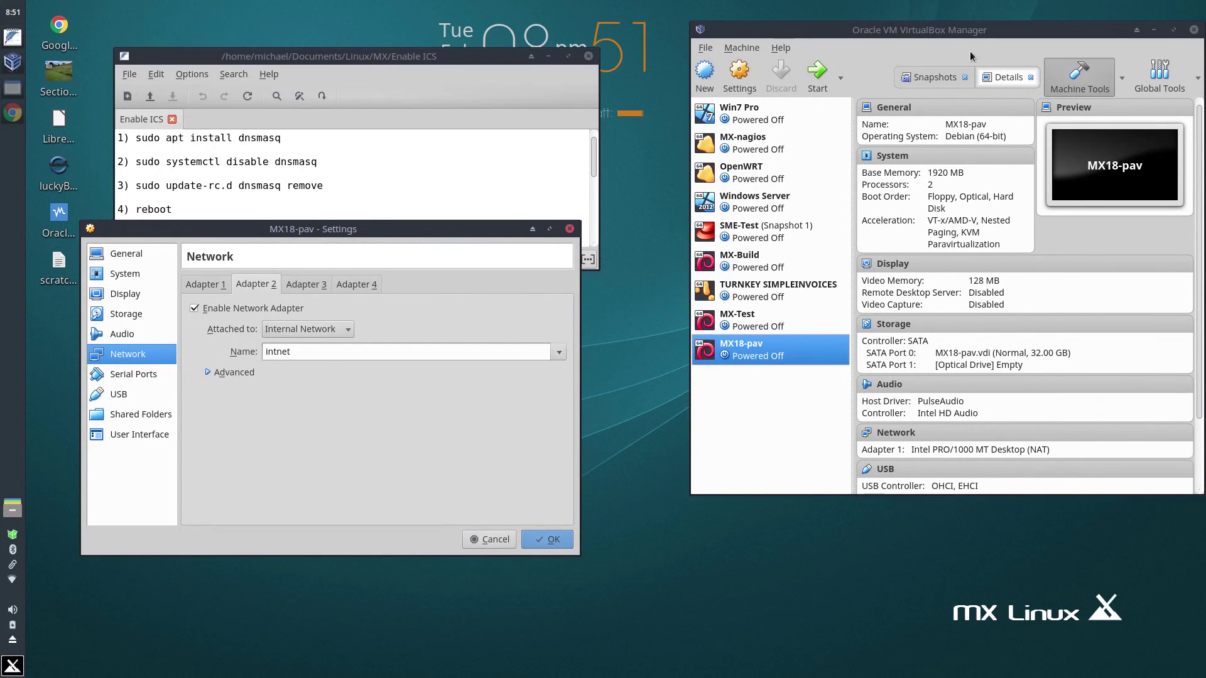
pyautogui.moveTo(409, 232); pyautogui.dragTo(887, 79)
pyautogui.click(1032, 388)
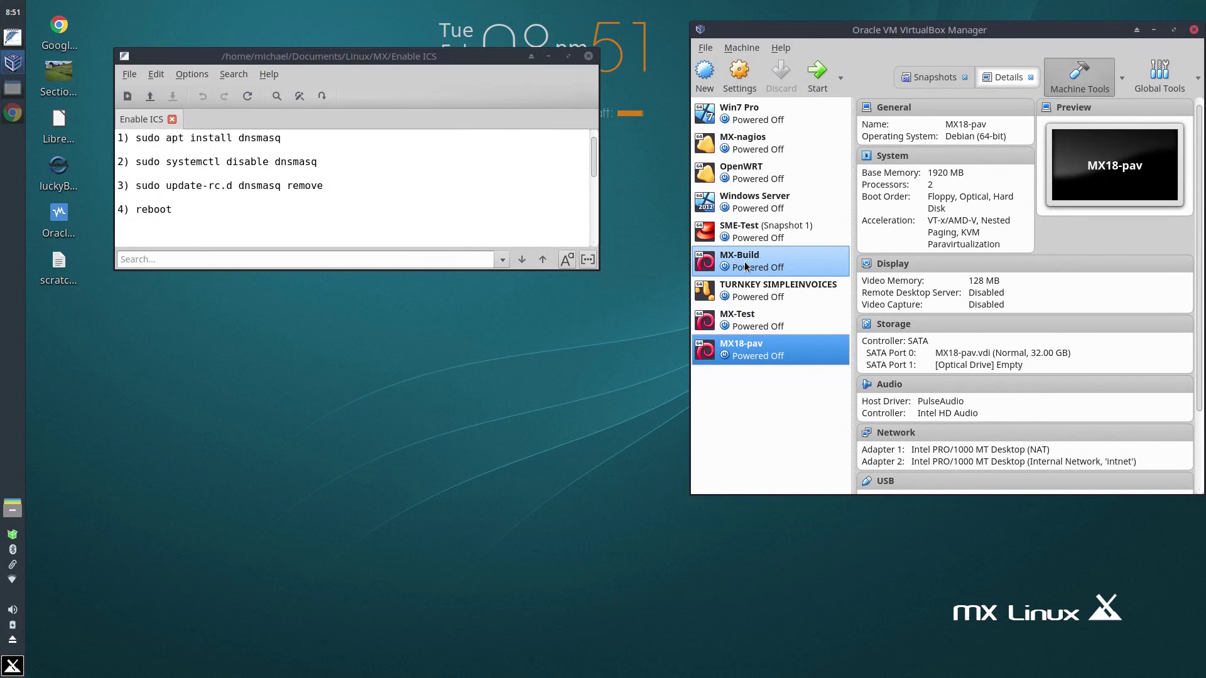
# Check the Adapter 1 network settings of the MX-Build machine.
pyautogui.click(746, 267)
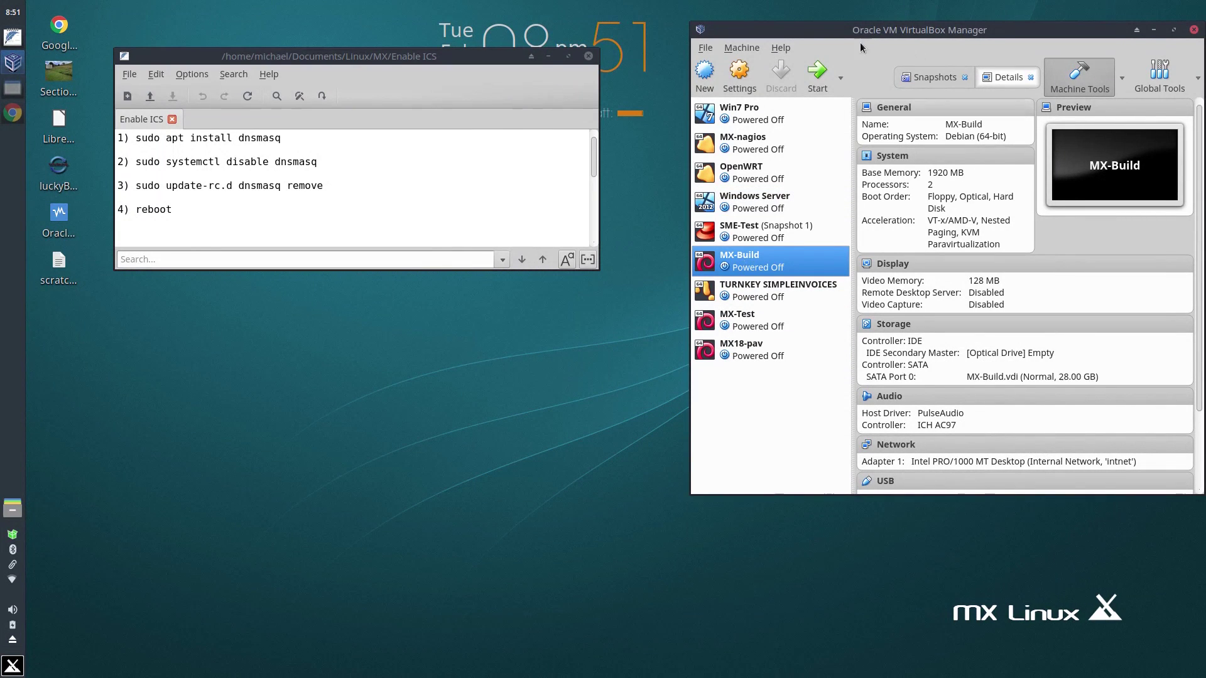
pyautogui.click(741, 90)
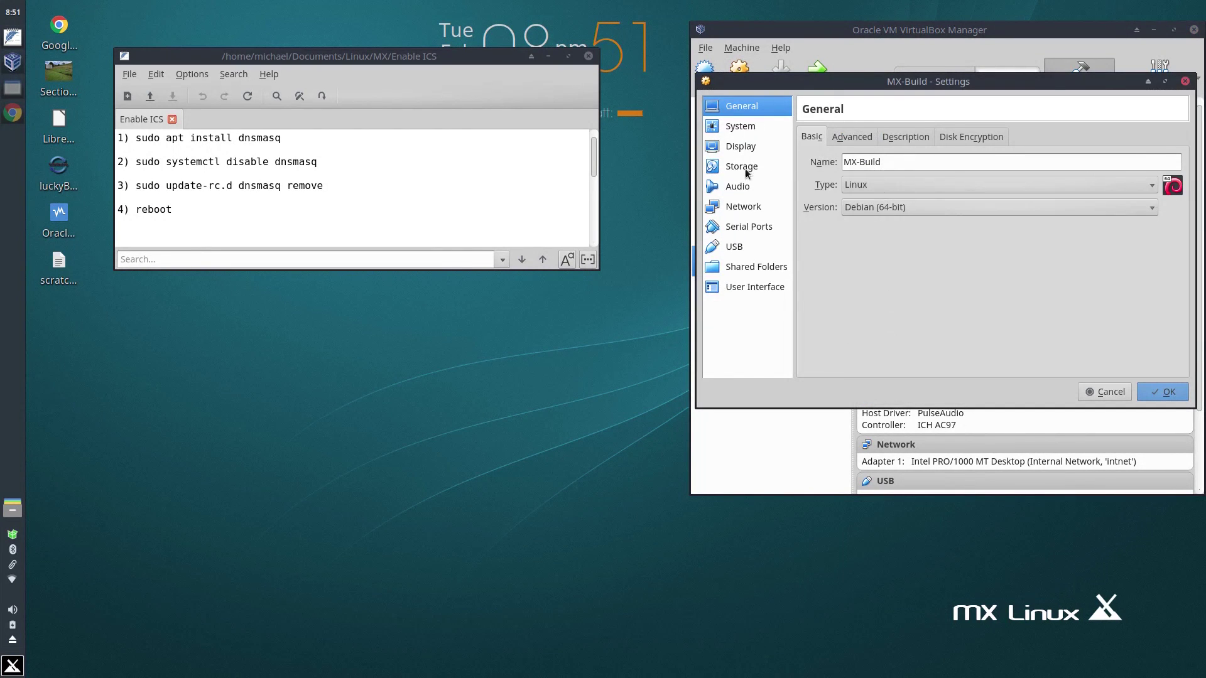
pyautogui.click(738, 211)
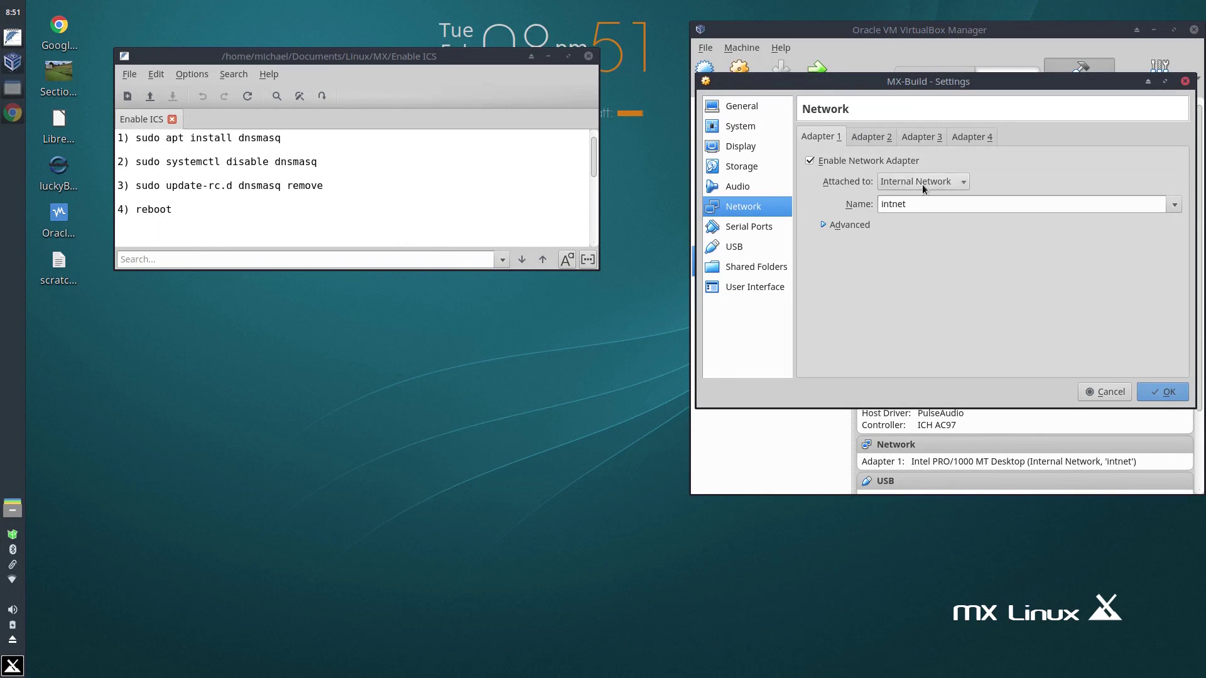
pyautogui.click(1186, 83)
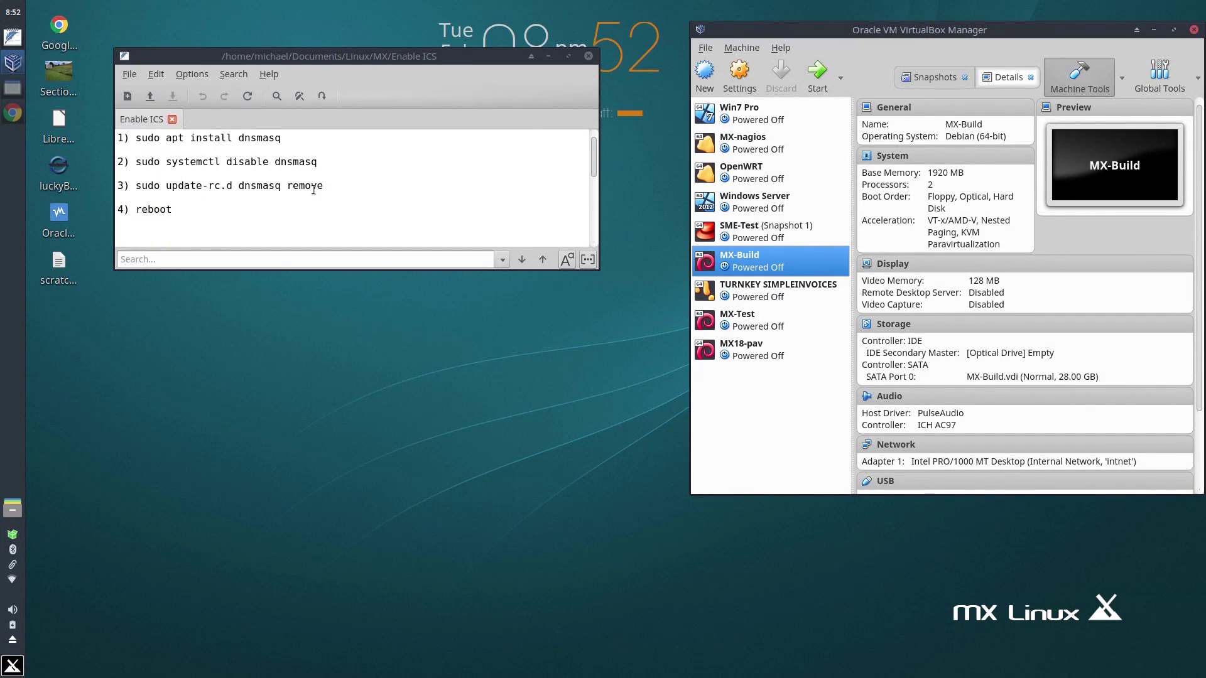
# Close the Enable ICS notes and select the MX18-pav machine in the VirtualBox Manager.
pyautogui.click(588, 55)
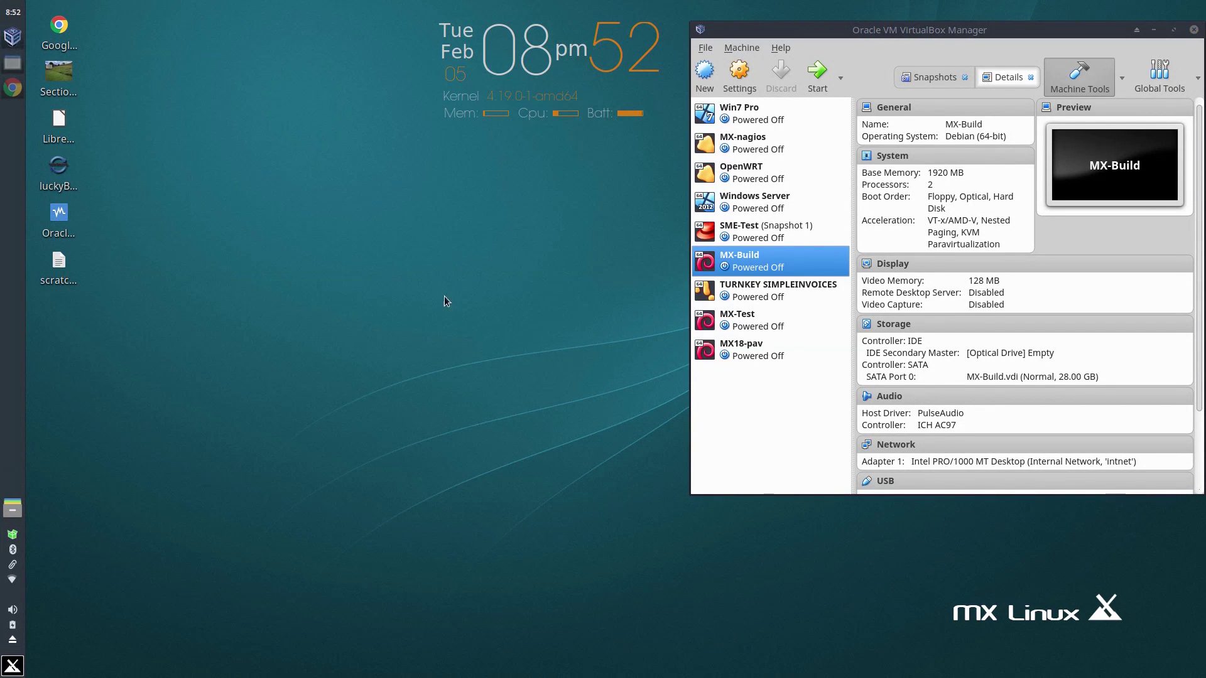
pyautogui.click(736, 351)
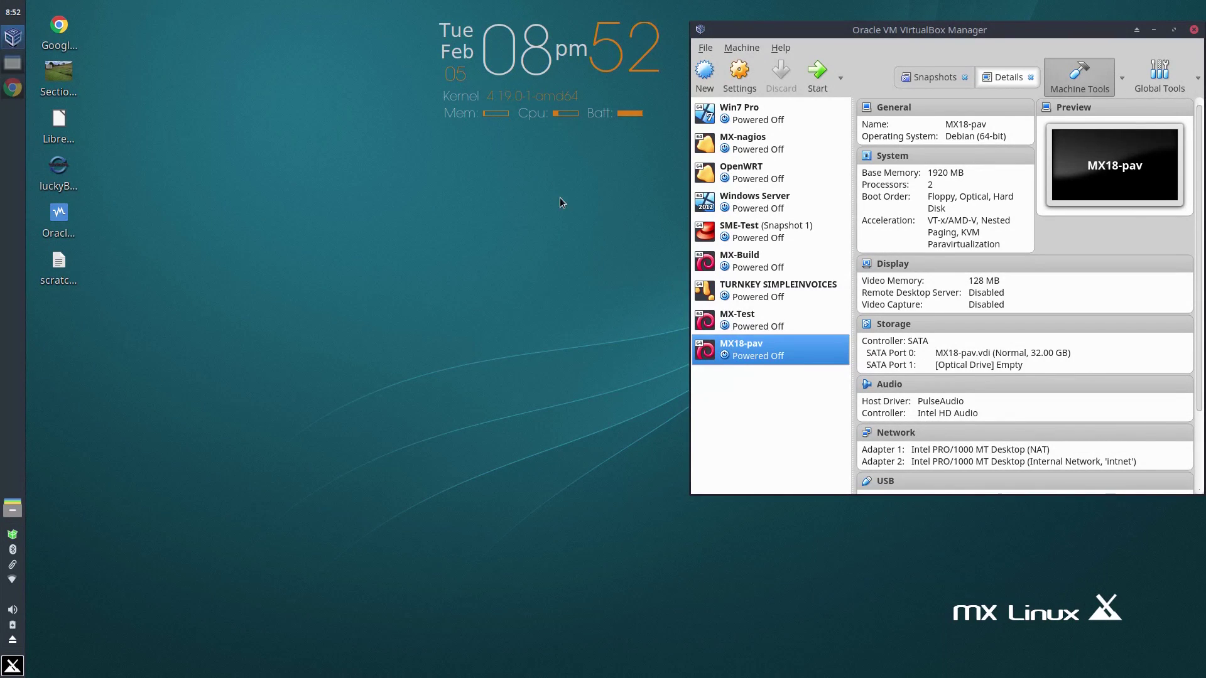
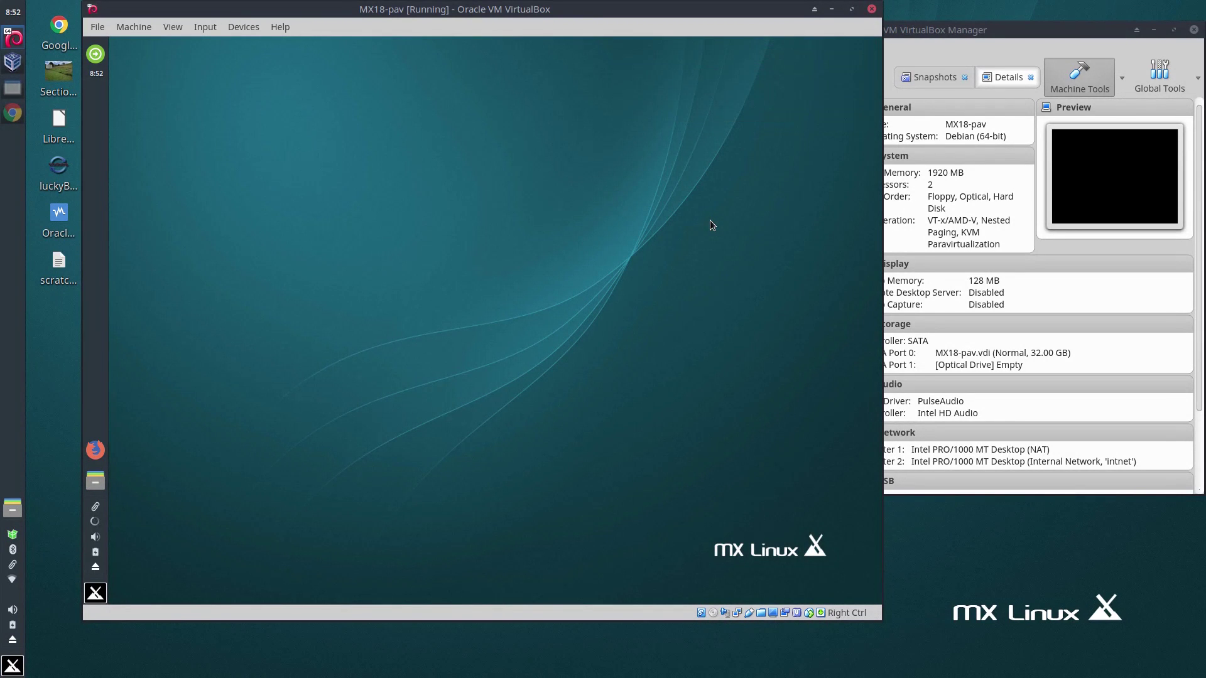
# Start the MX-Build virtual machine from the VirtualBox Manager.
pyautogui.click(1031, 29)
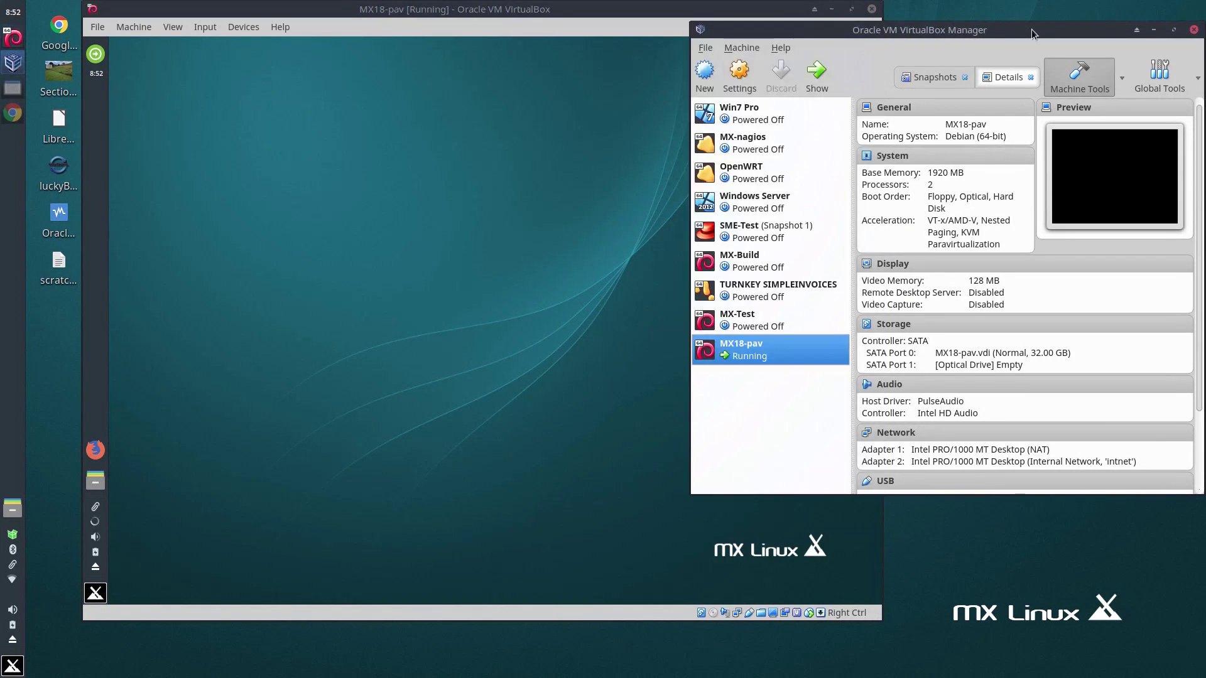
pyautogui.click(745, 261)
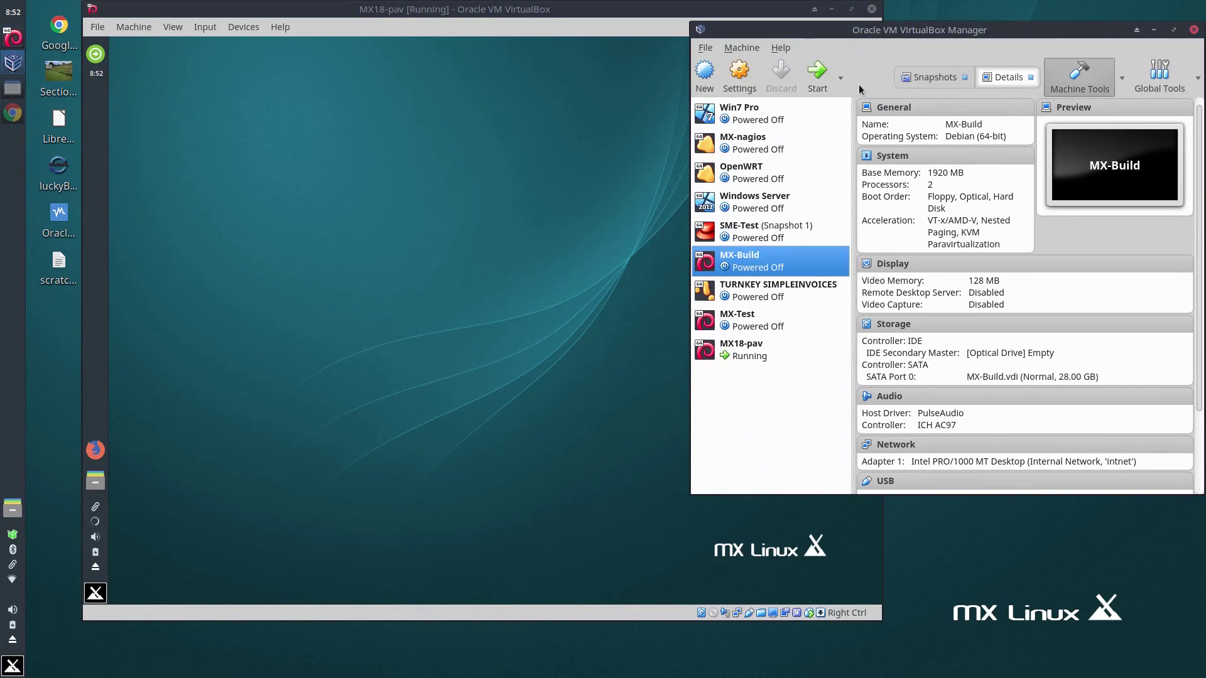
pyautogui.click(818, 74)
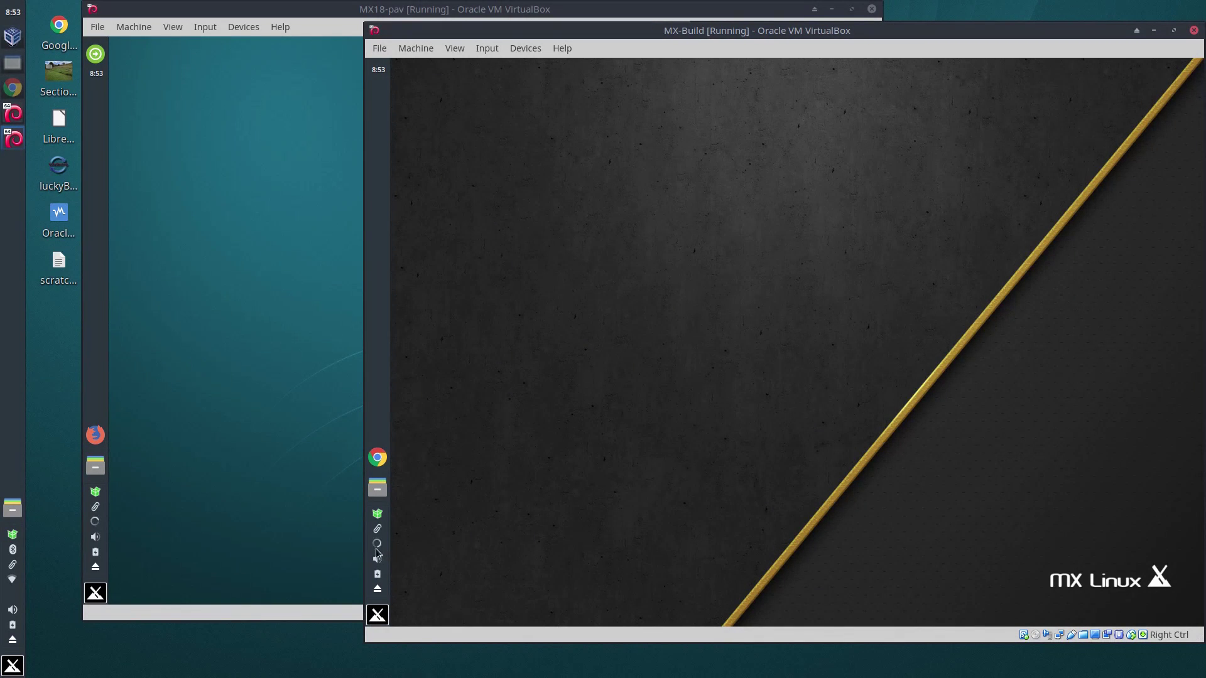
# In the MX18-pav machine, check the details of the active network connection and close them.
pyautogui.click(218, 309)
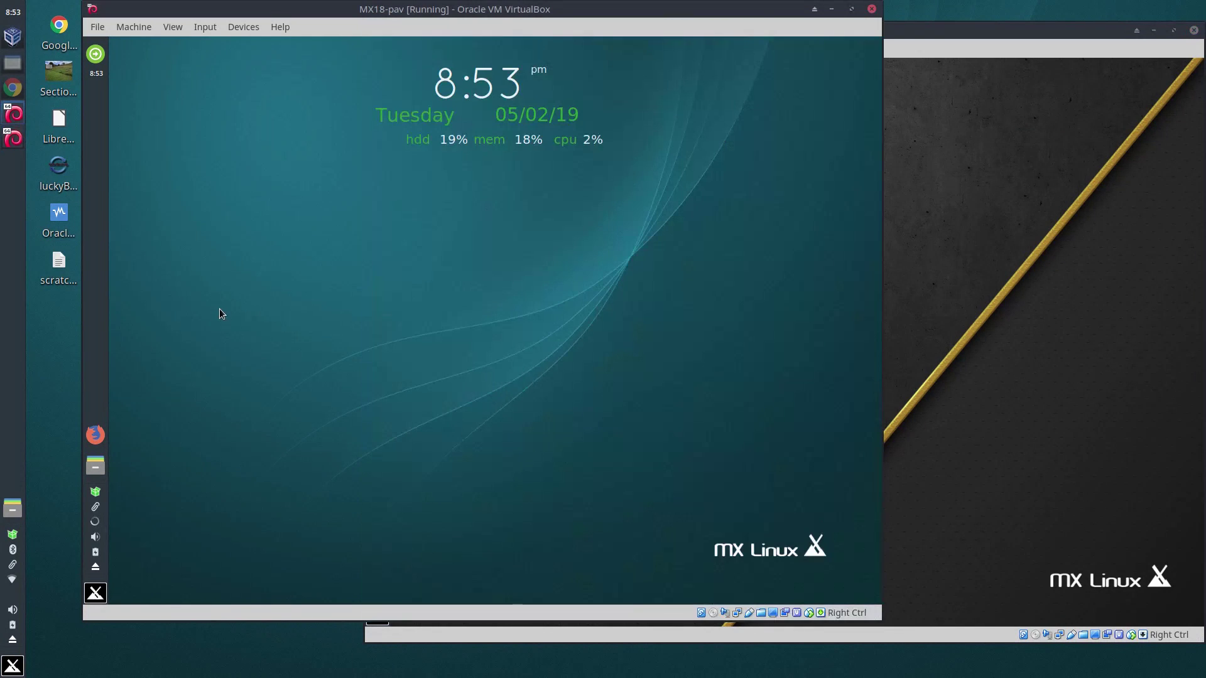
pyautogui.rightClick(95, 523)
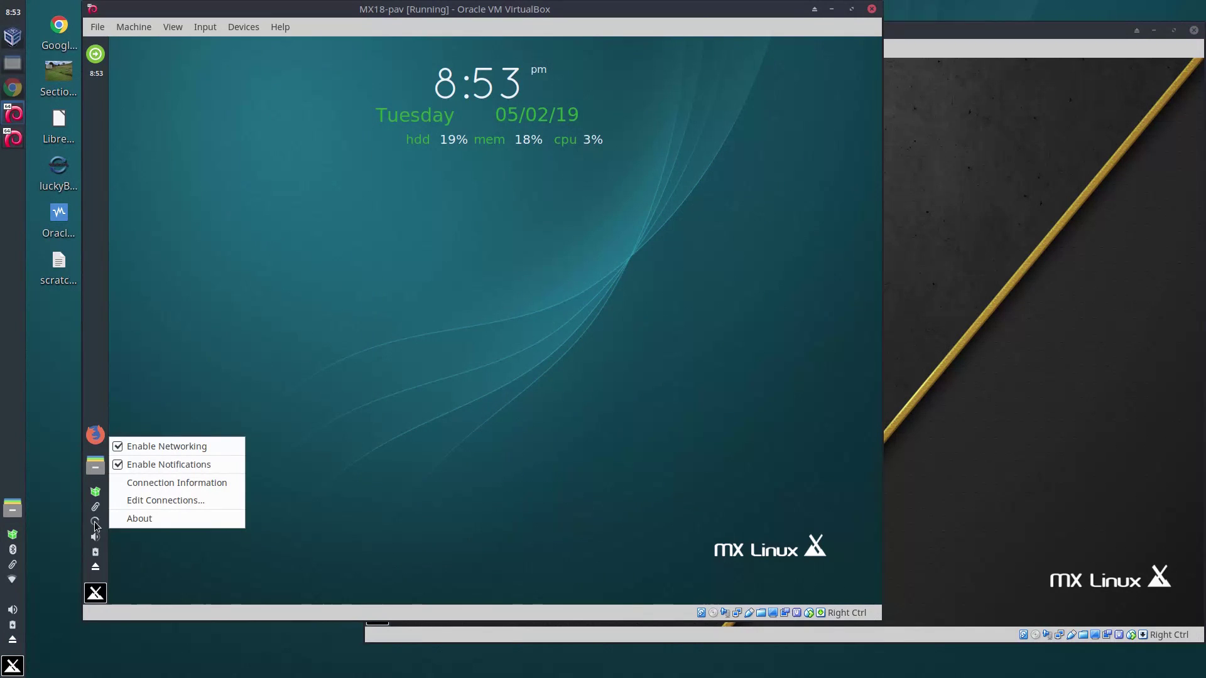
pyautogui.click(157, 483)
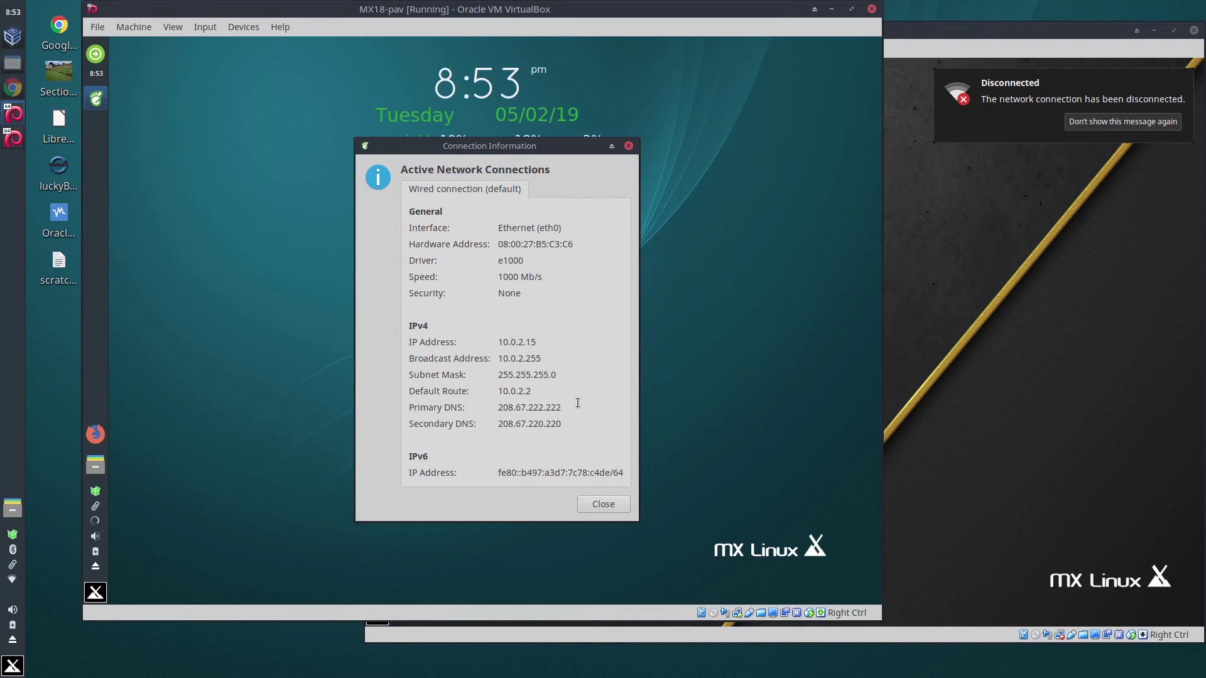
pyautogui.click(603, 504)
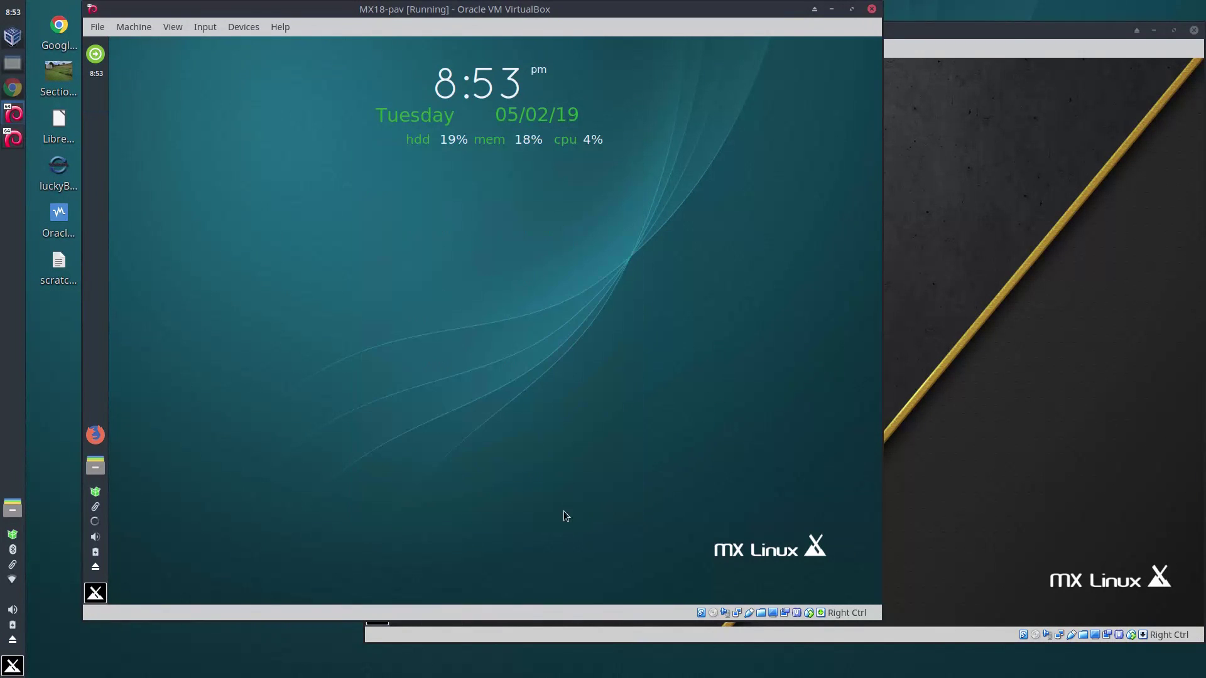
# Test internet access from a terminal in MX18-pav with "ping -c2 google.co.nz" and close the terminal.
pyautogui.click(95, 593)
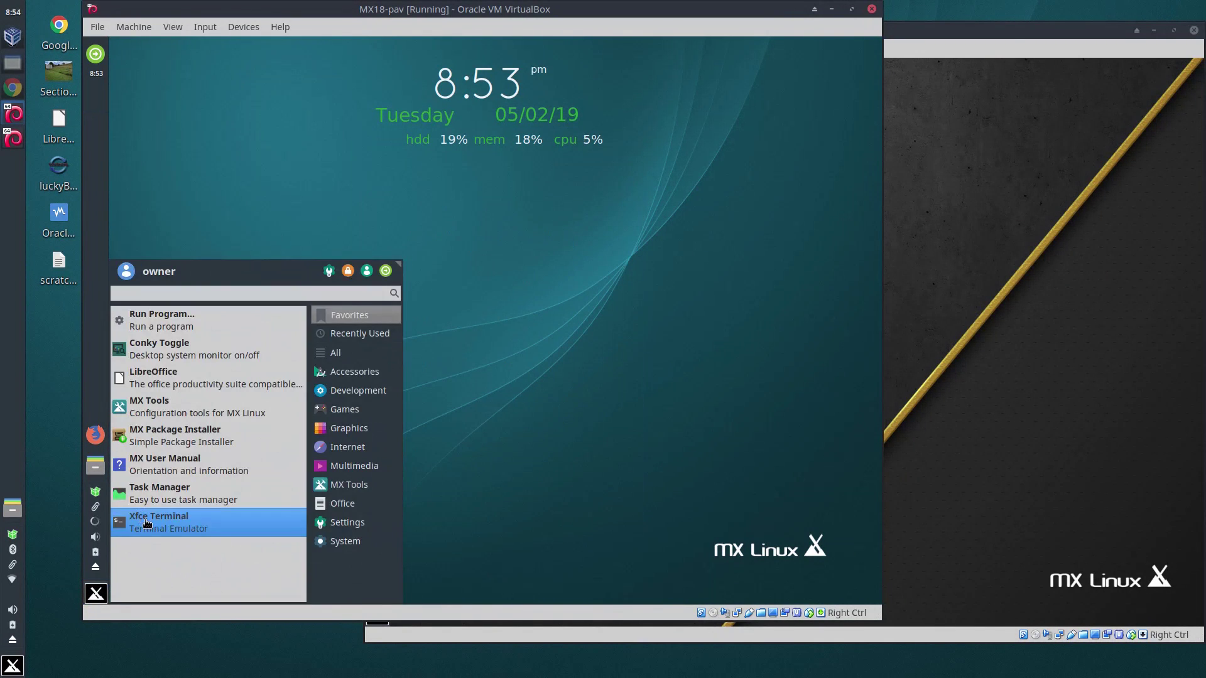
pyautogui.click(146, 523)
pyautogui.write('ping -c2 google.co.nz')
pyautogui.press('Return')
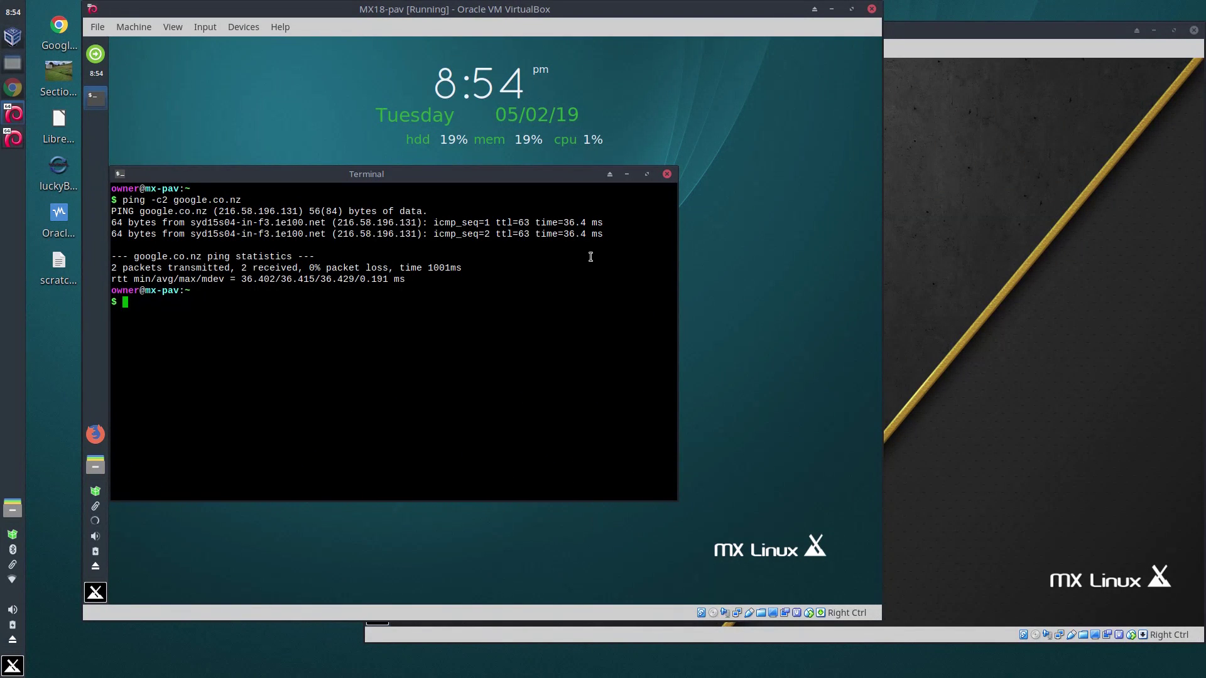
pyautogui.click(668, 174)
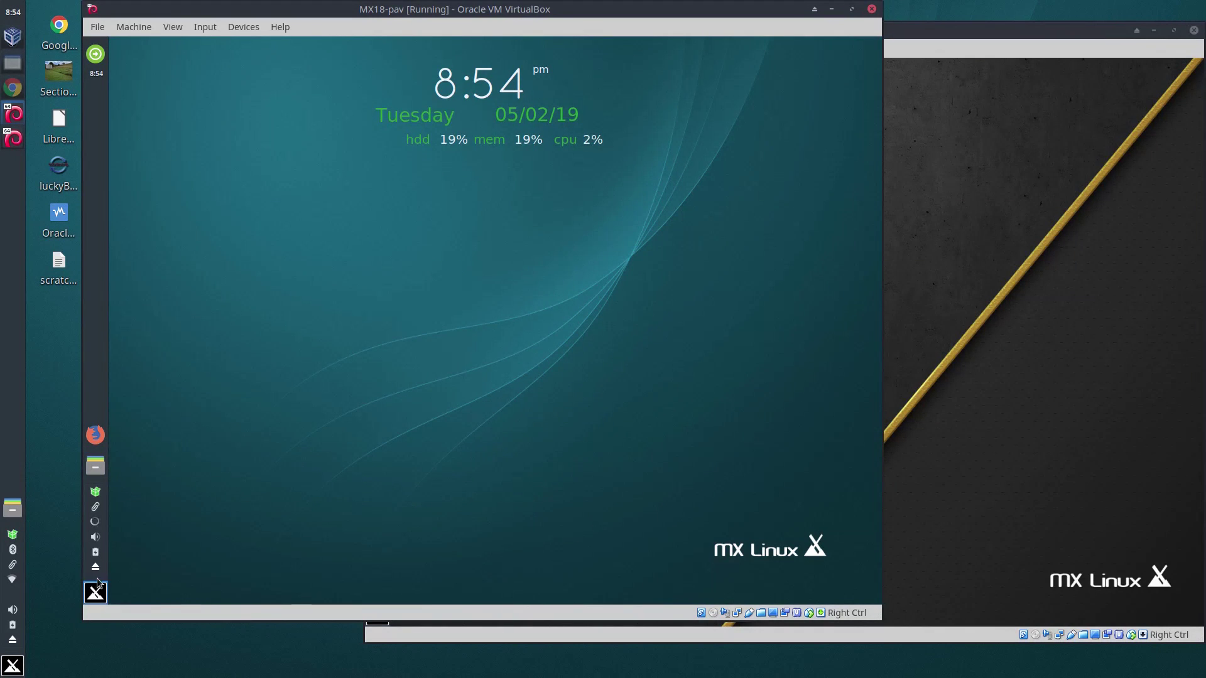
# Open the network connections editor and check the Ethernet device address of "Wired connection", discarding any changes.
pyautogui.rightClick(94, 522)
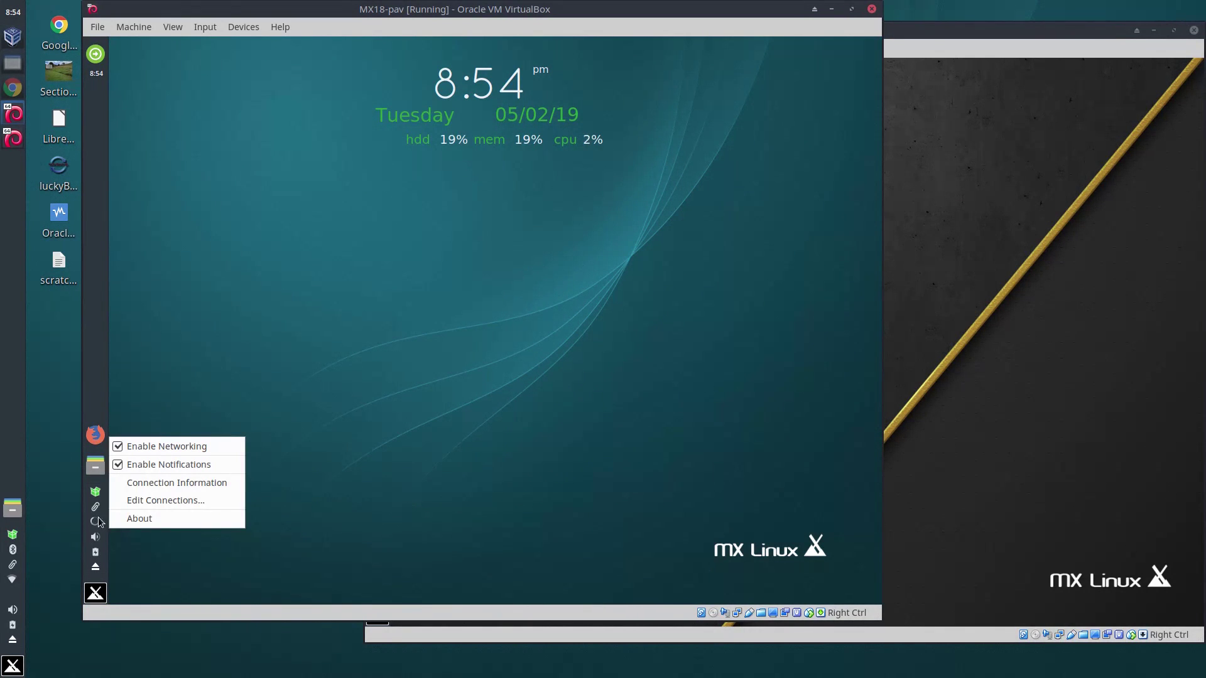
pyautogui.click(169, 503)
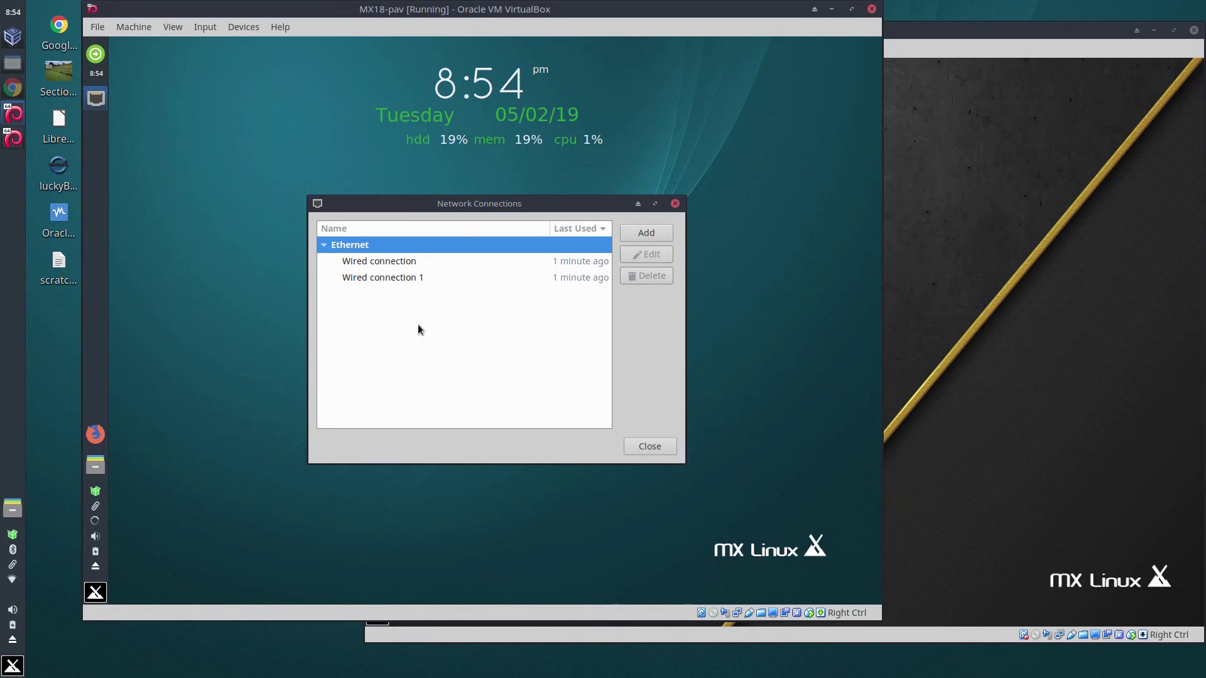
pyautogui.click(365, 265)
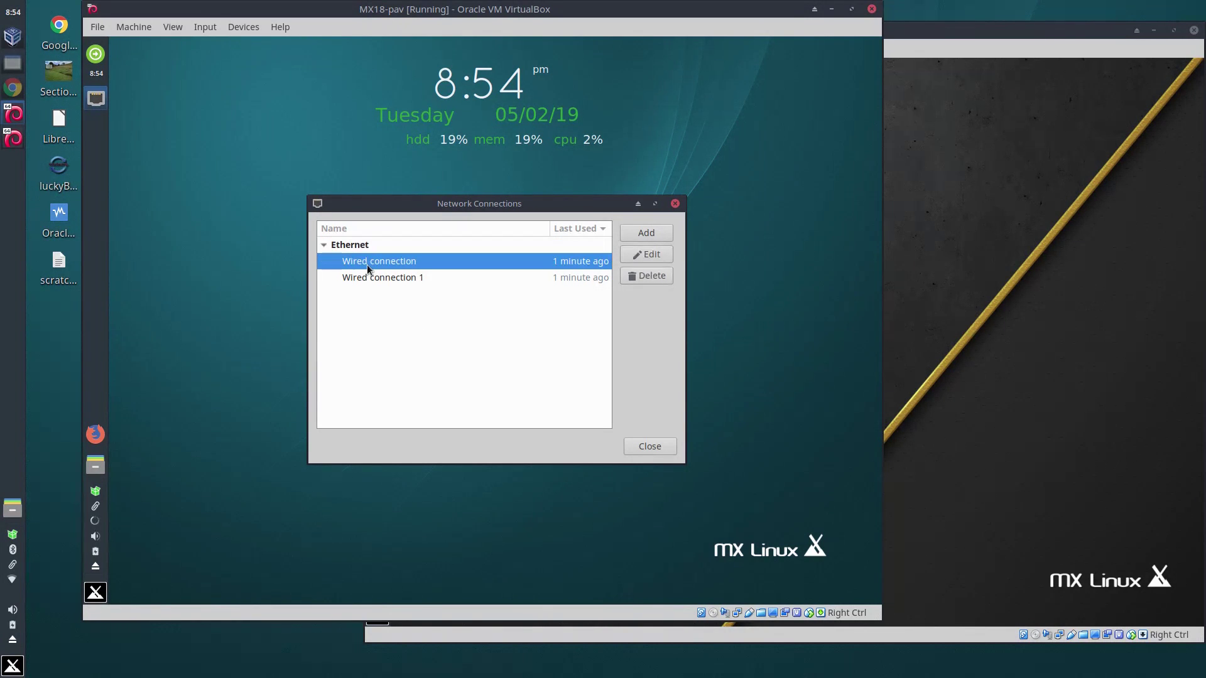
pyautogui.click(646, 255)
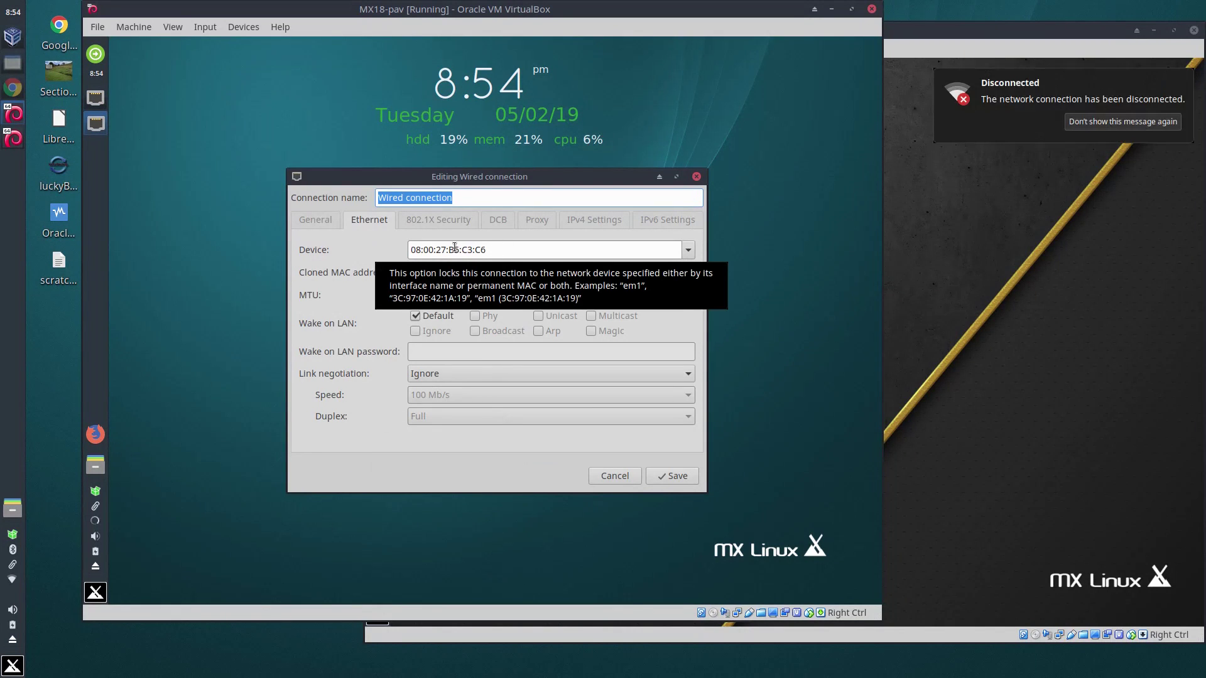
pyautogui.moveTo(449, 250); pyautogui.dragTo(491, 253)
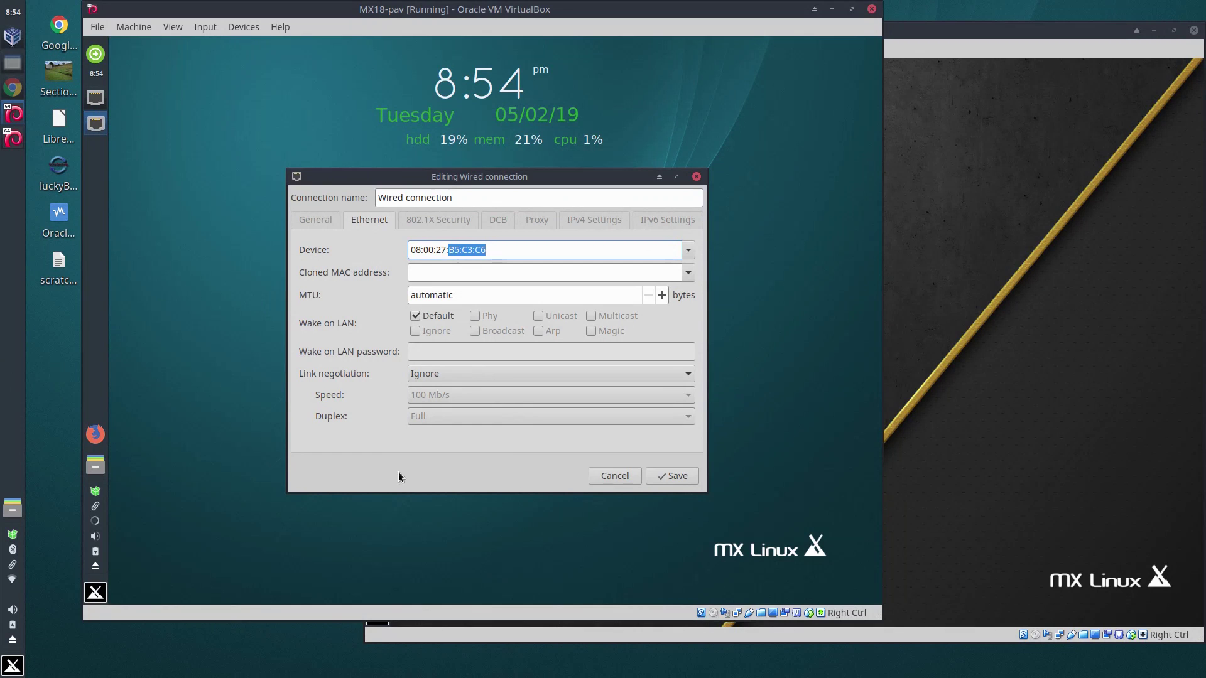
pyautogui.click(620, 478)
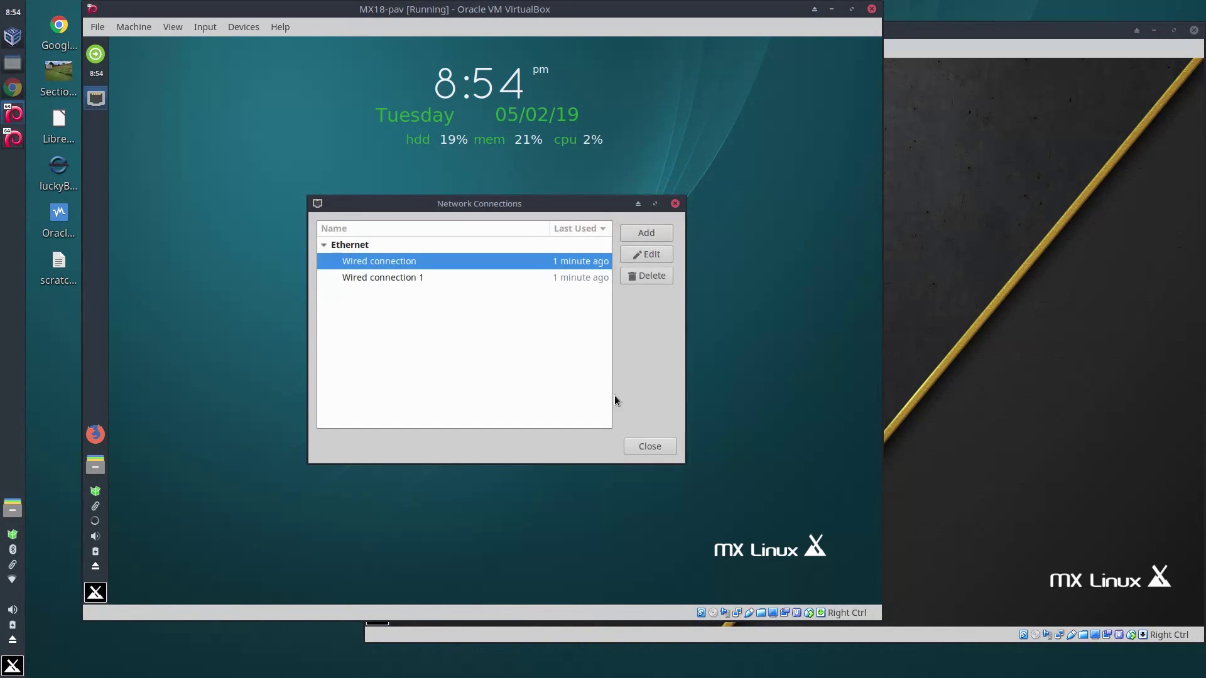
# Rename the connection "Wired connection" as "OS Host" and save it.
pyautogui.click(651, 254)
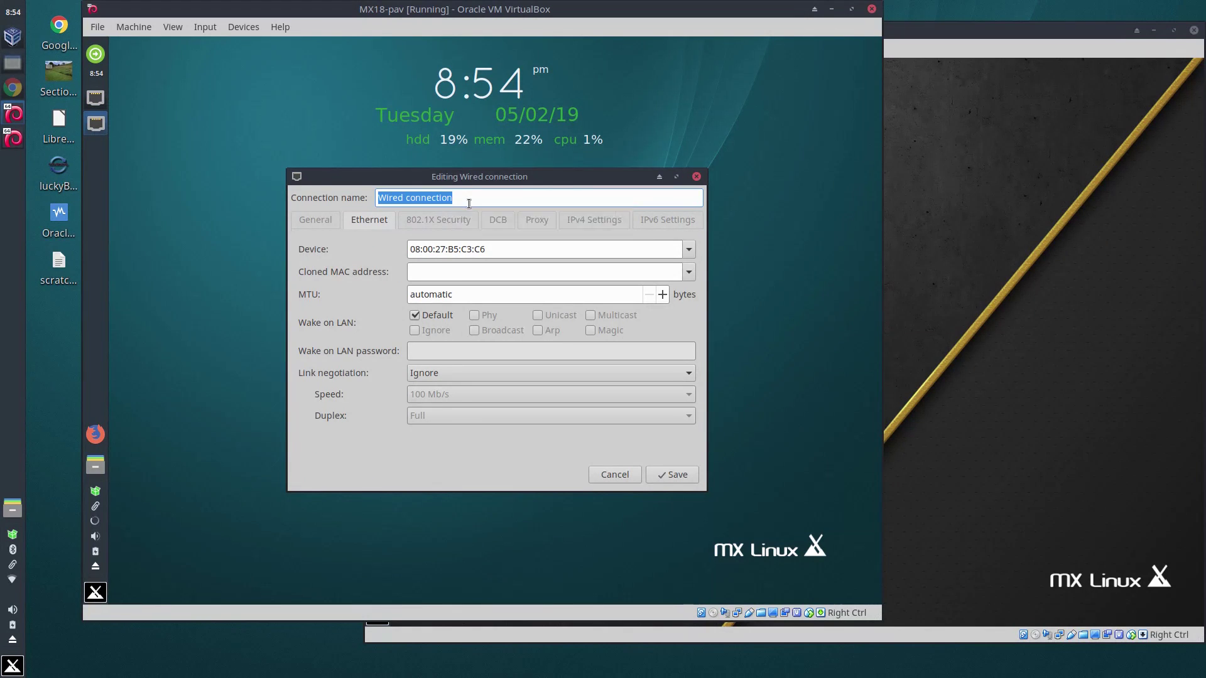
pyautogui.write('OS Host')
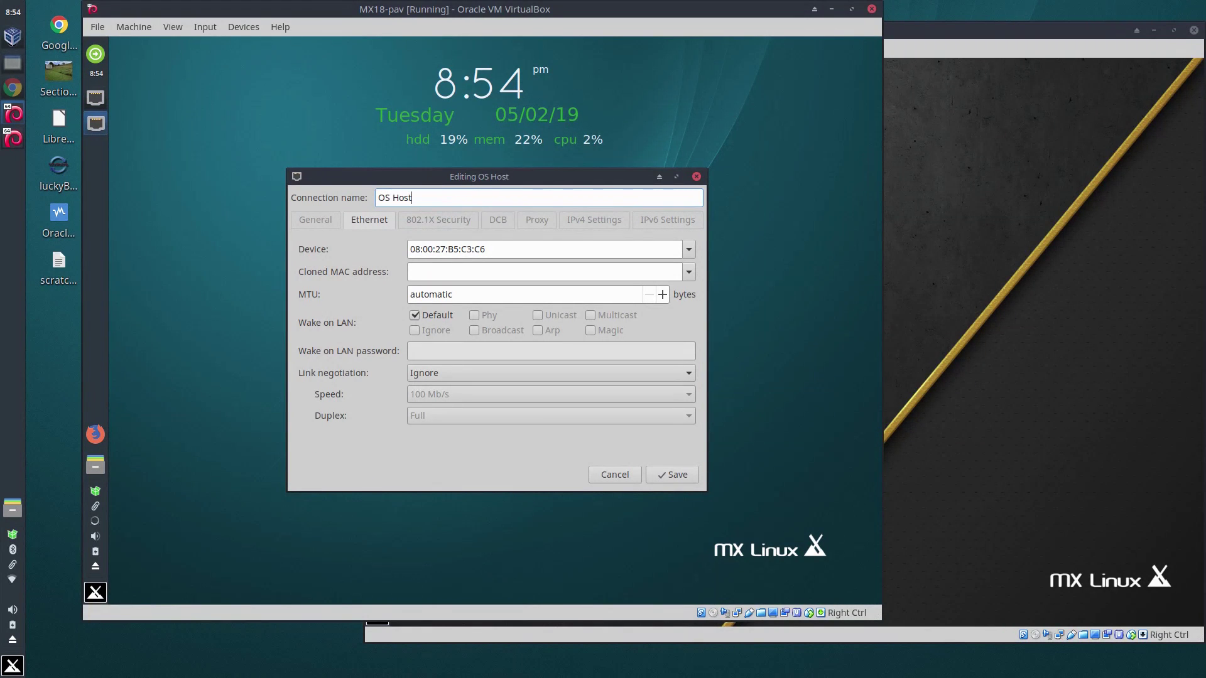
pyautogui.click(670, 477)
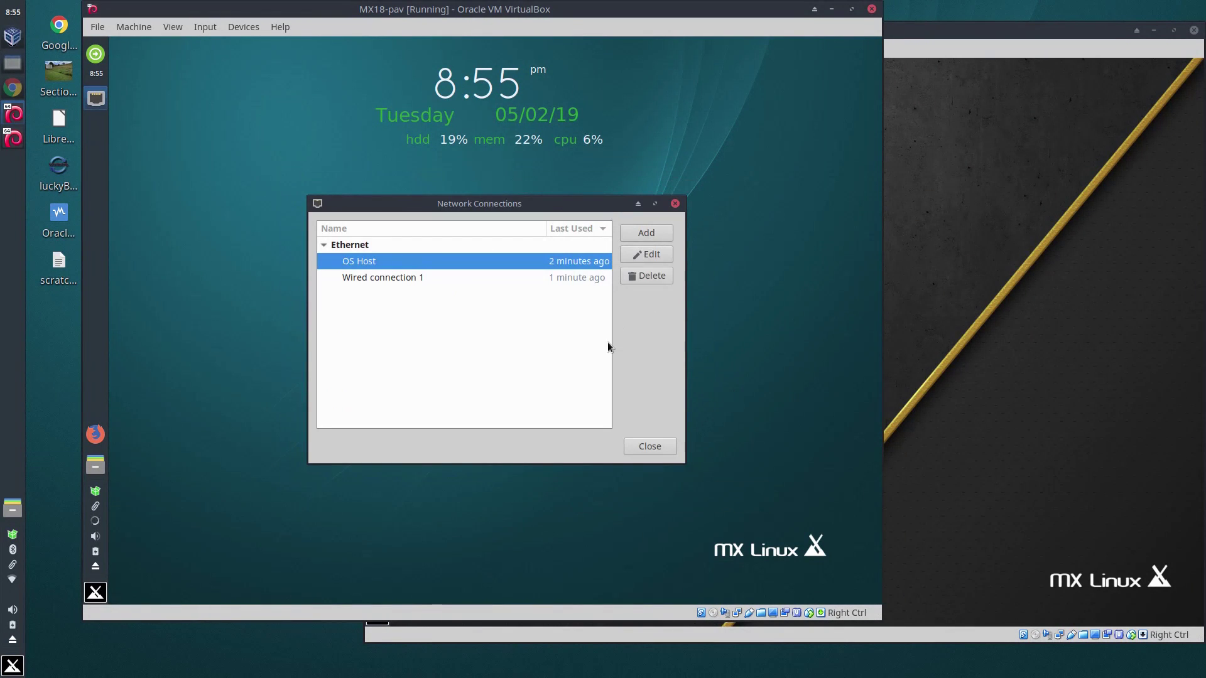
# Check the Ethernet and IPv4 settings of "Wired connection 1" and leave without saving.
pyautogui.click(373, 283)
pyautogui.click(661, 257)
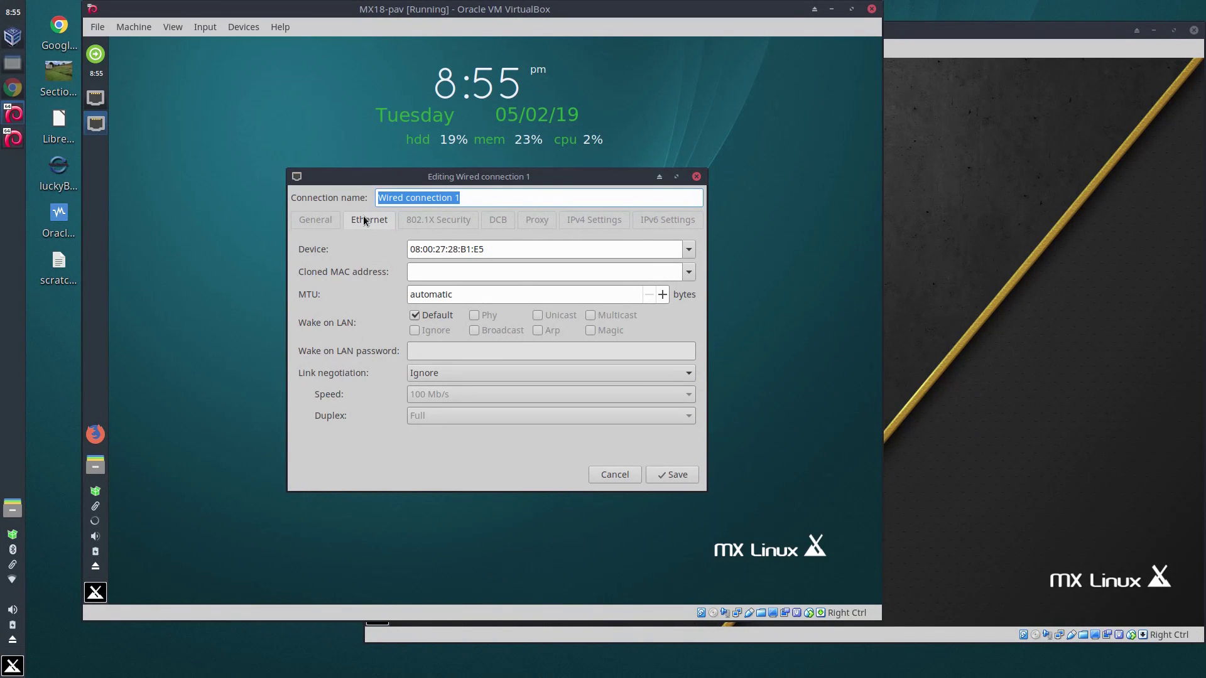
pyautogui.click(601, 220)
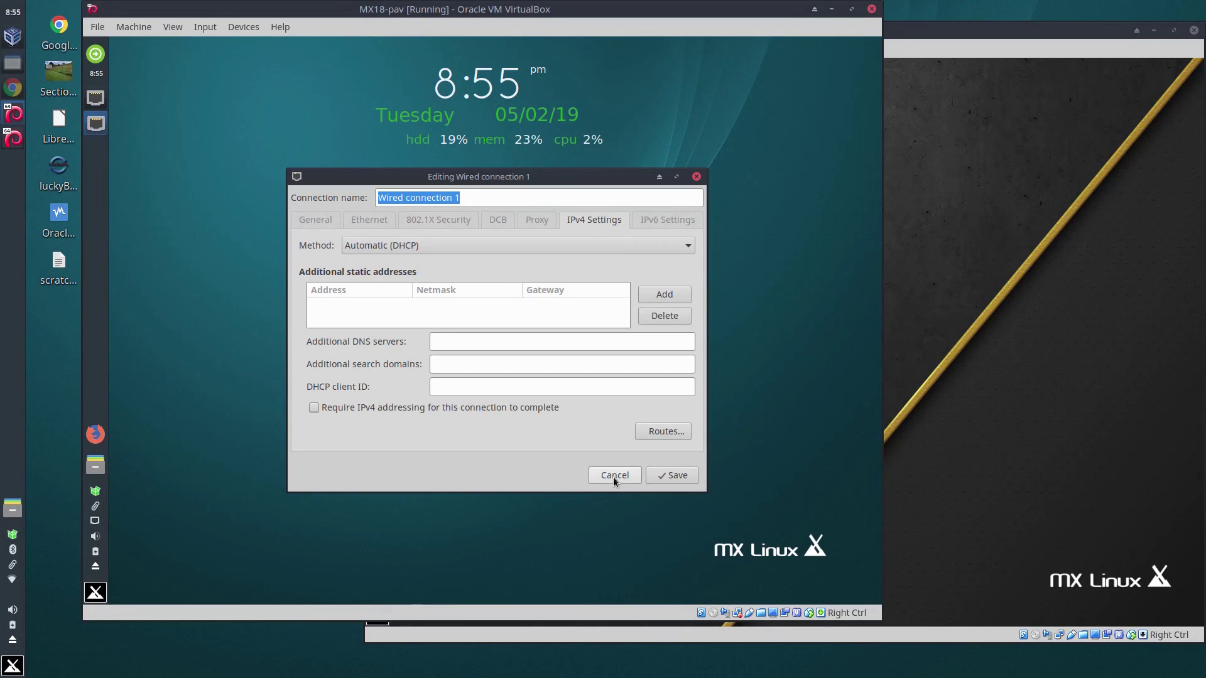
pyautogui.click(613, 476)
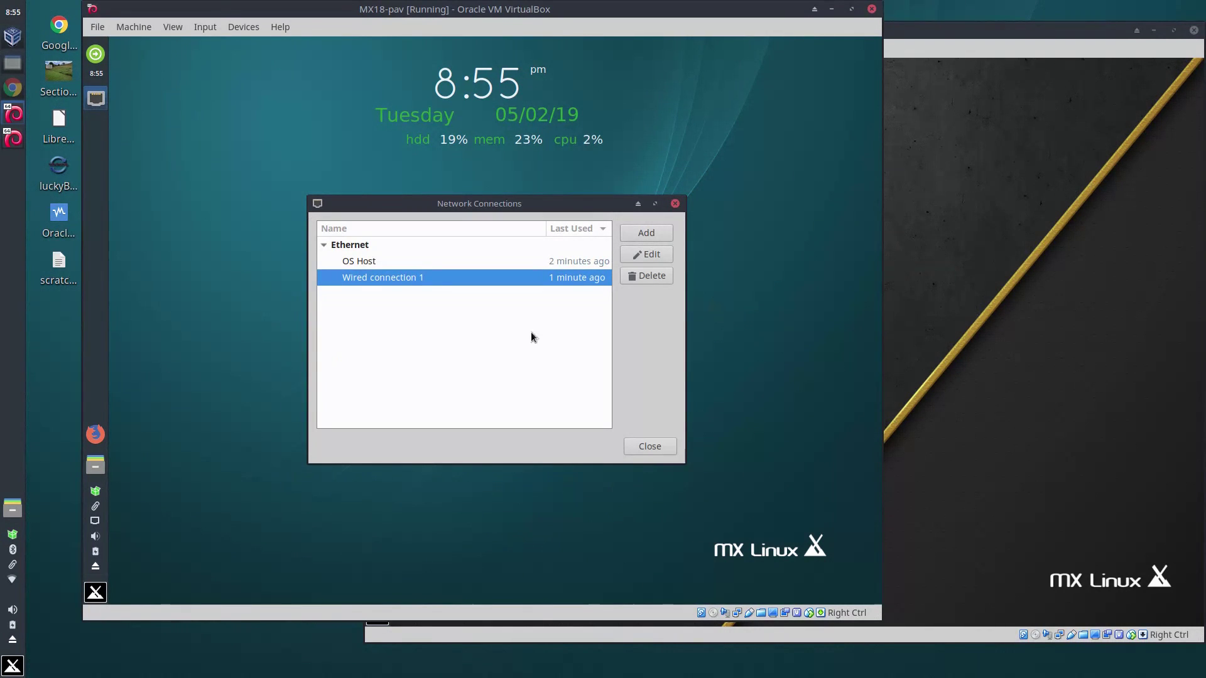
# Create a new Wi-Fi connection with the SSID "ICS-host" and set its mode to Hotspot.
pyautogui.click(649, 234)
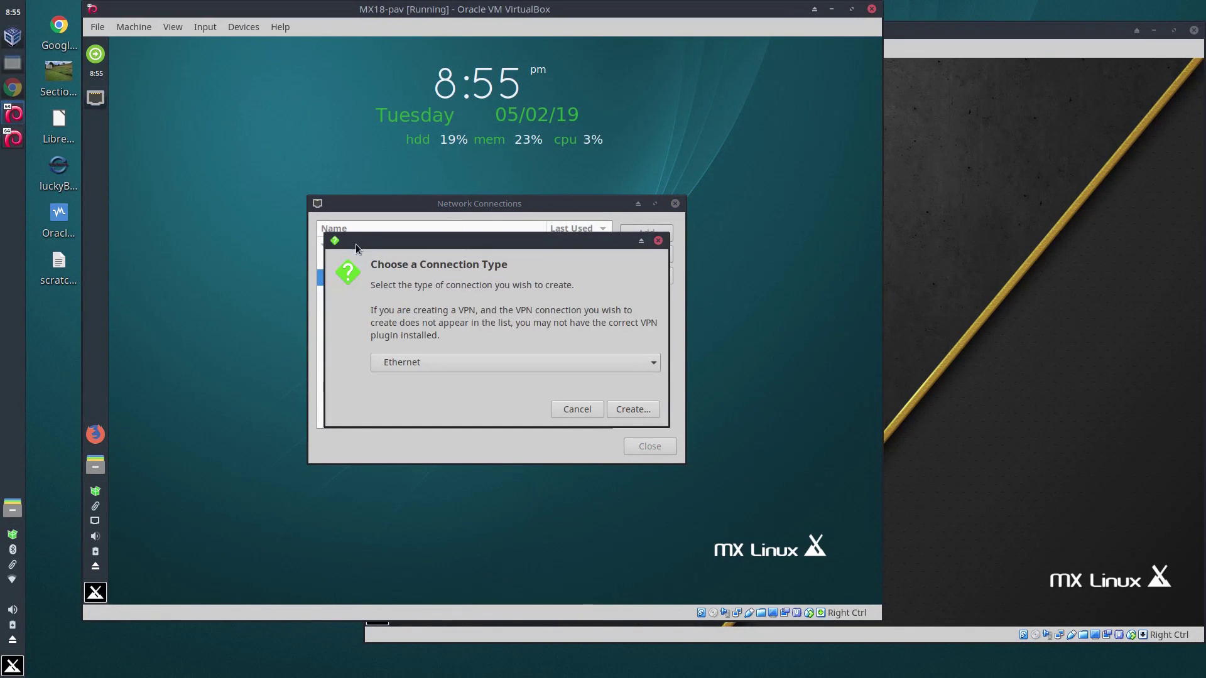
pyautogui.click(649, 362)
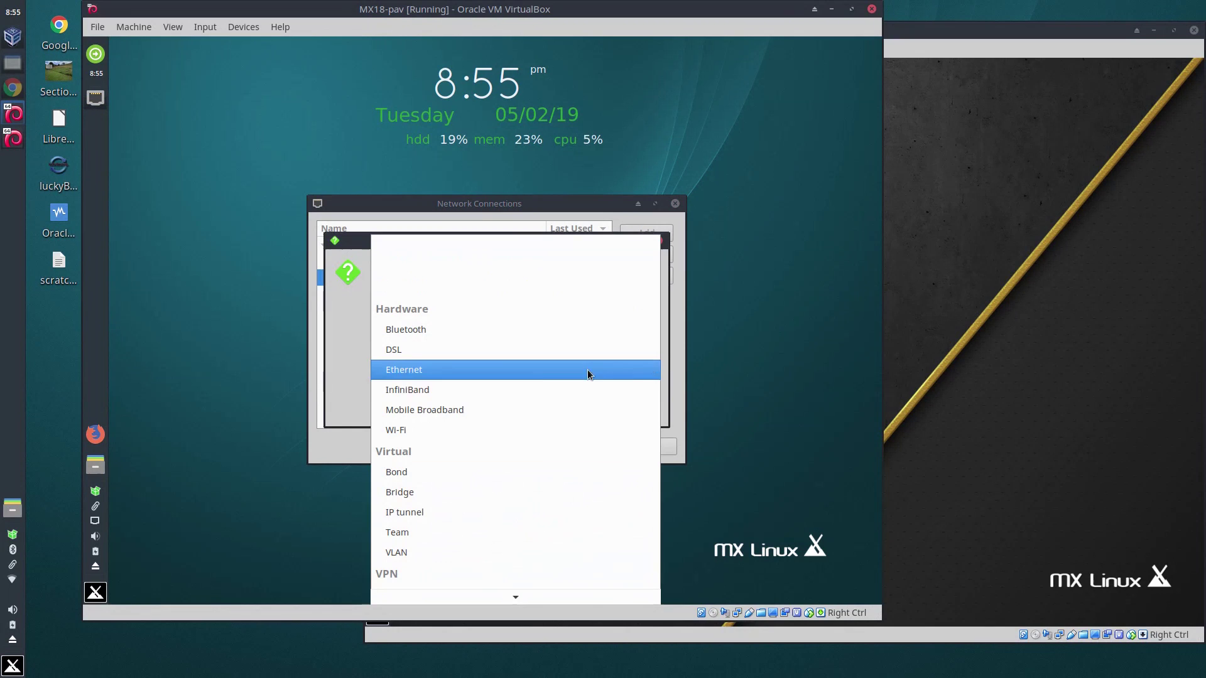
pyautogui.click(442, 431)
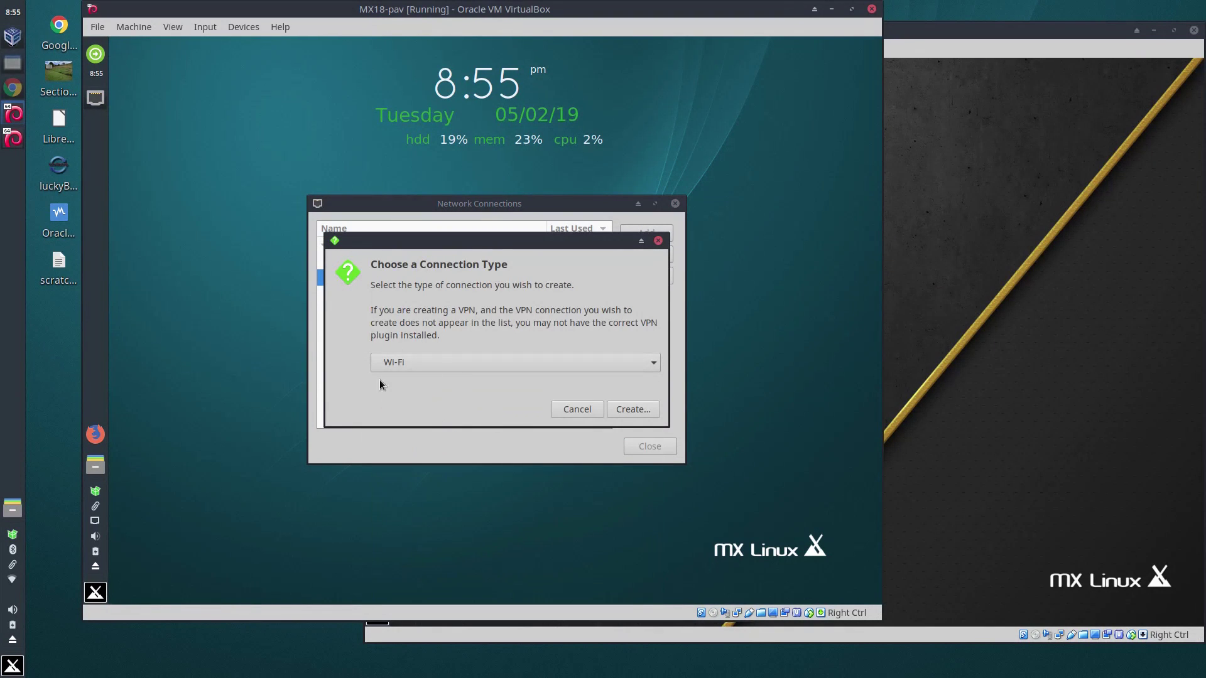
pyautogui.click(633, 410)
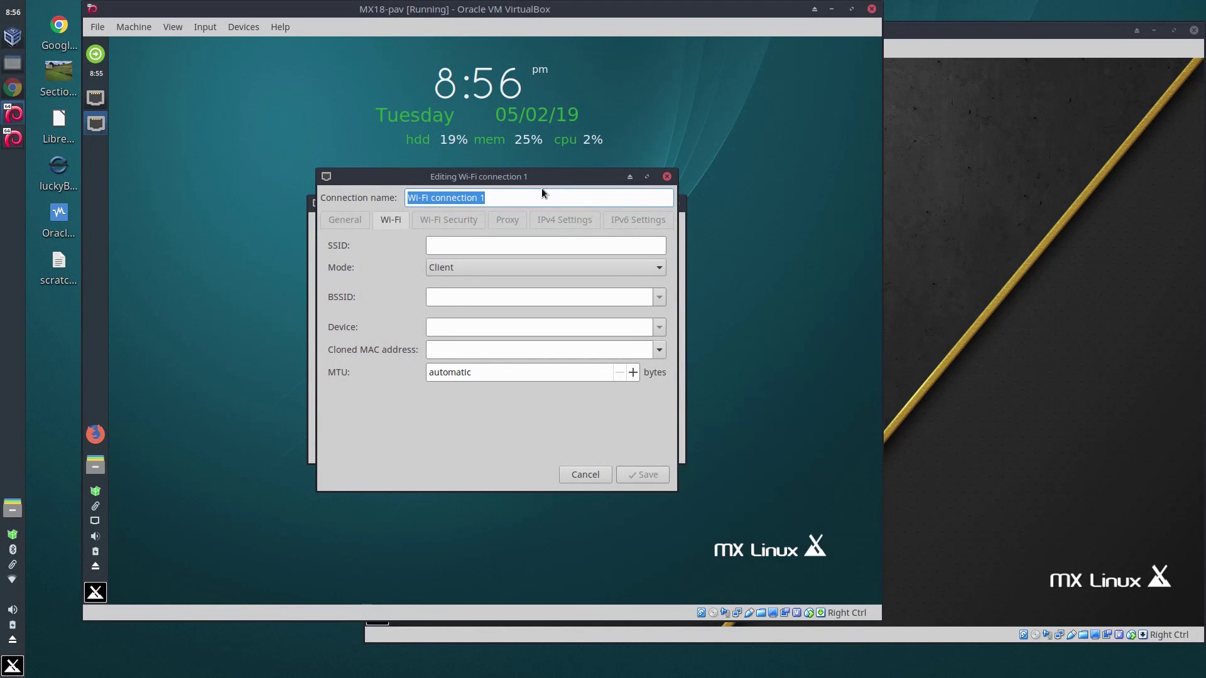
pyautogui.click(466, 247)
pyautogui.write('ICS-host')
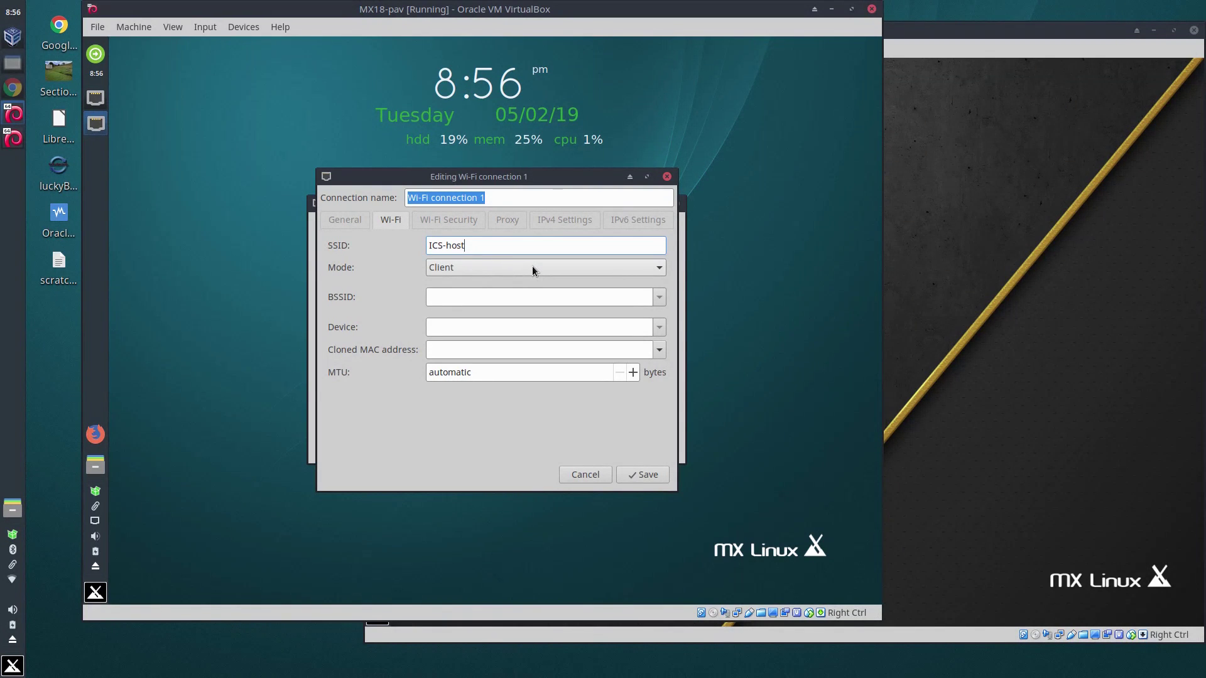
pyautogui.click(661, 270)
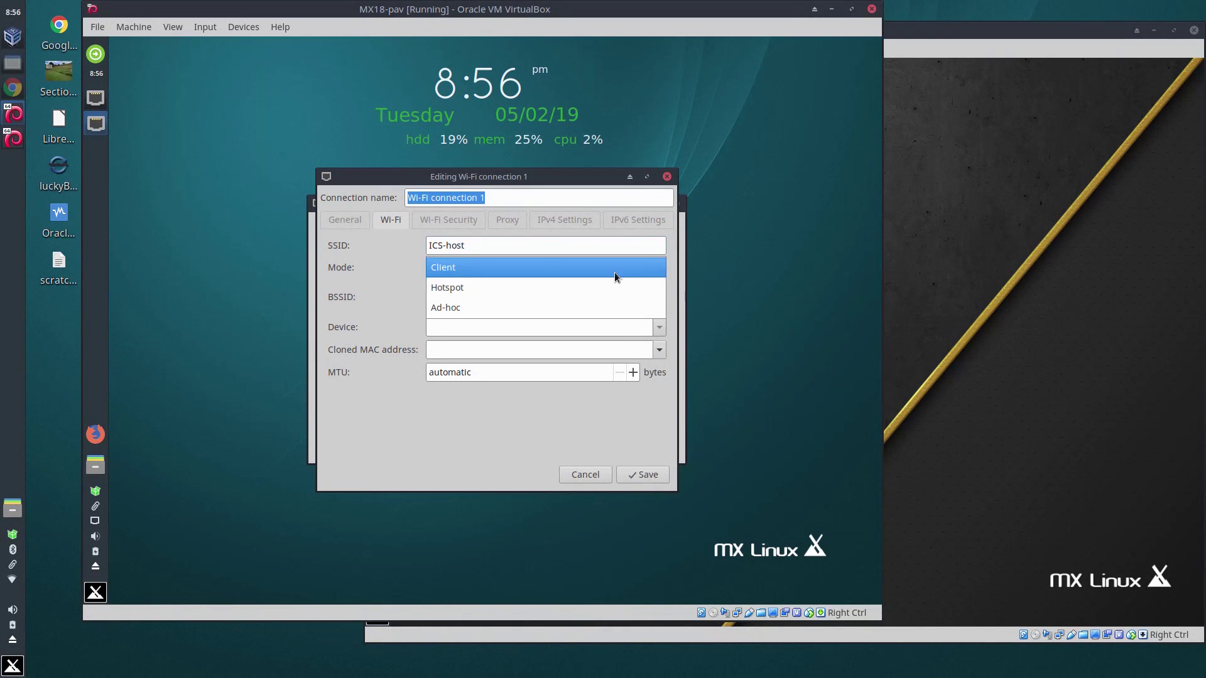
pyautogui.click(513, 290)
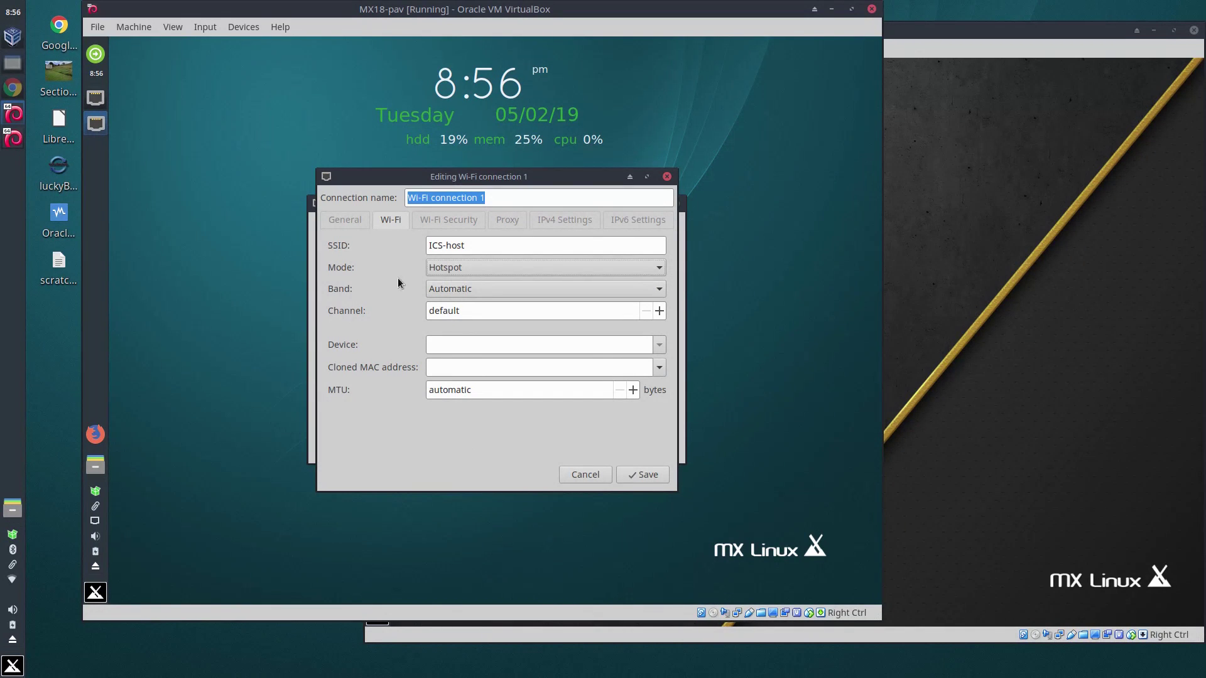
# Set the hotspot's security to WPA & WPA2 Personal and enter the Wi-Fi password.
pyautogui.click(442, 220)
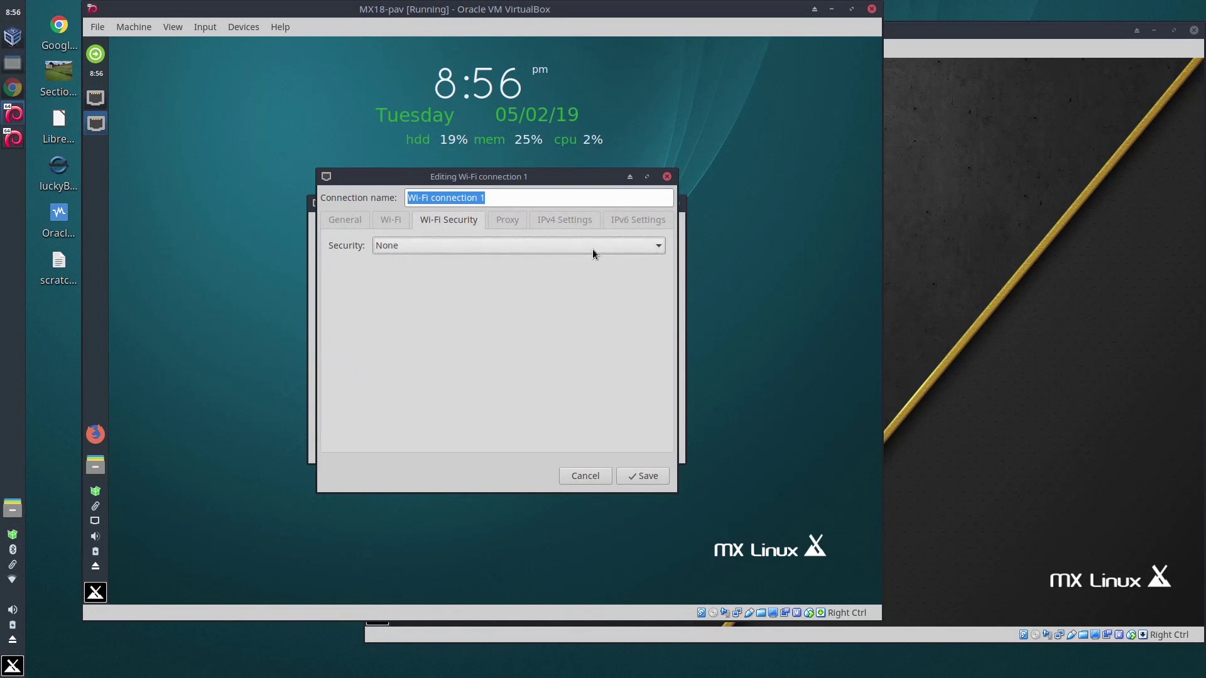
pyautogui.click(647, 247)
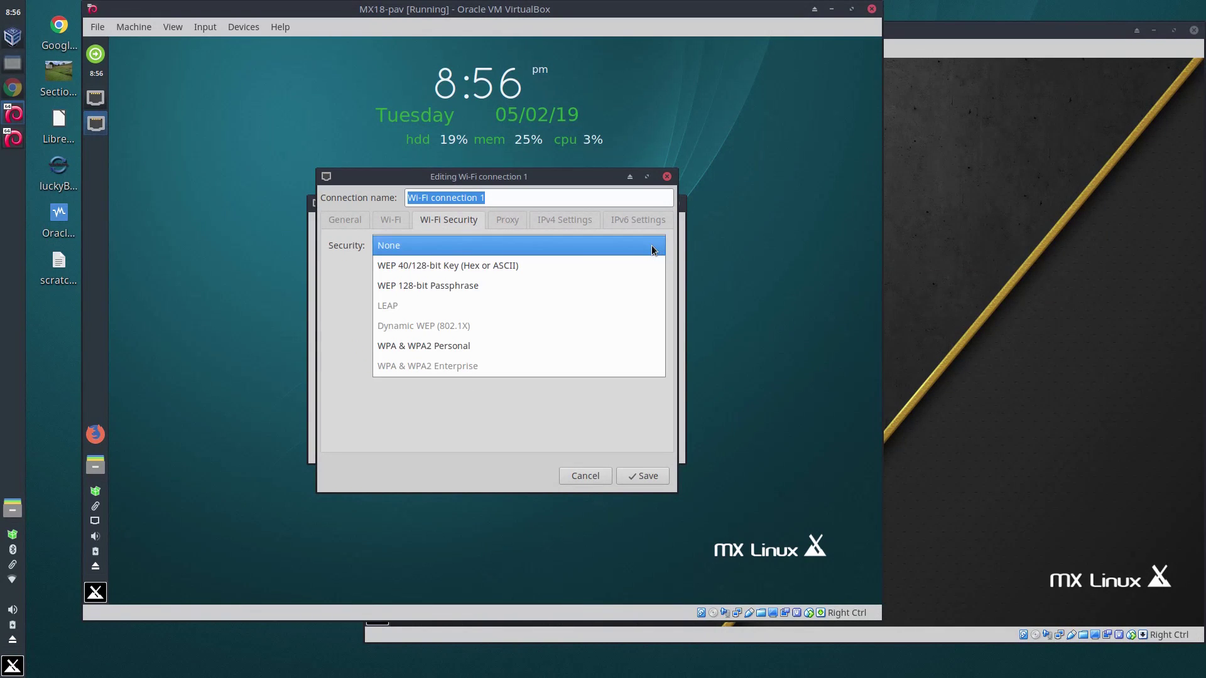
pyautogui.click(454, 347)
pyautogui.write('********')
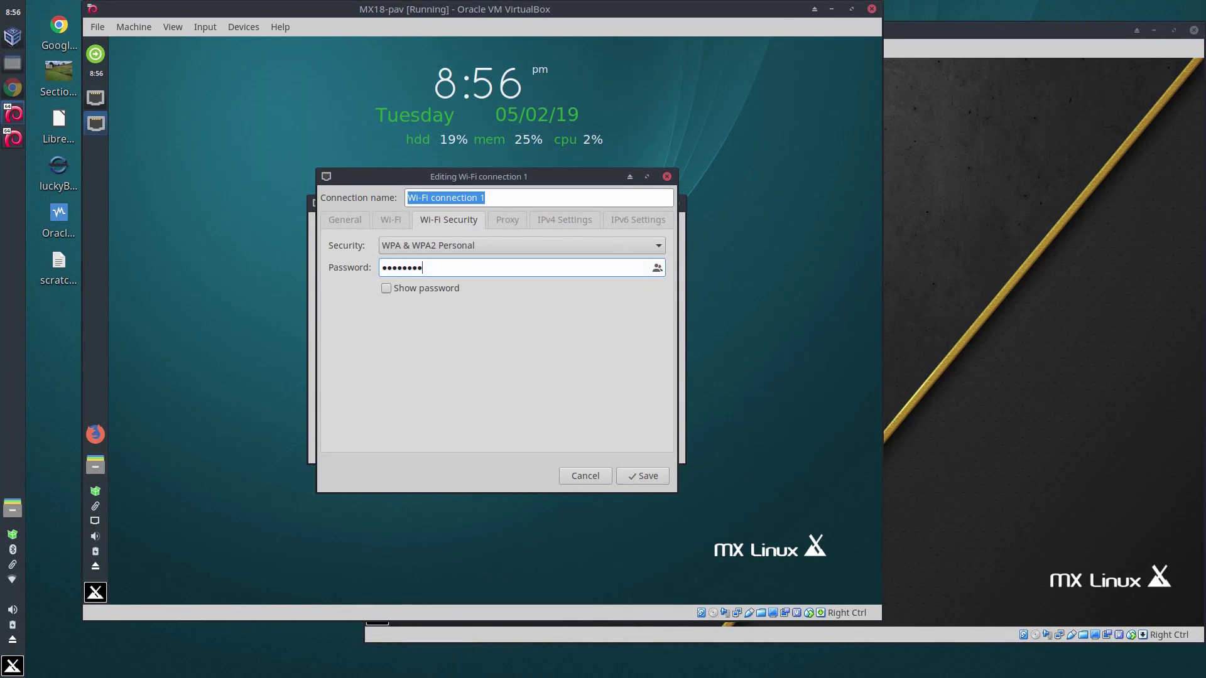
# Check the IPv4 method of the new Wi-Fi connection and return to its SSID and mode settings.
pyautogui.moveTo(387, 289); pyautogui.dragTo(560, 221)
pyautogui.click(561, 223)
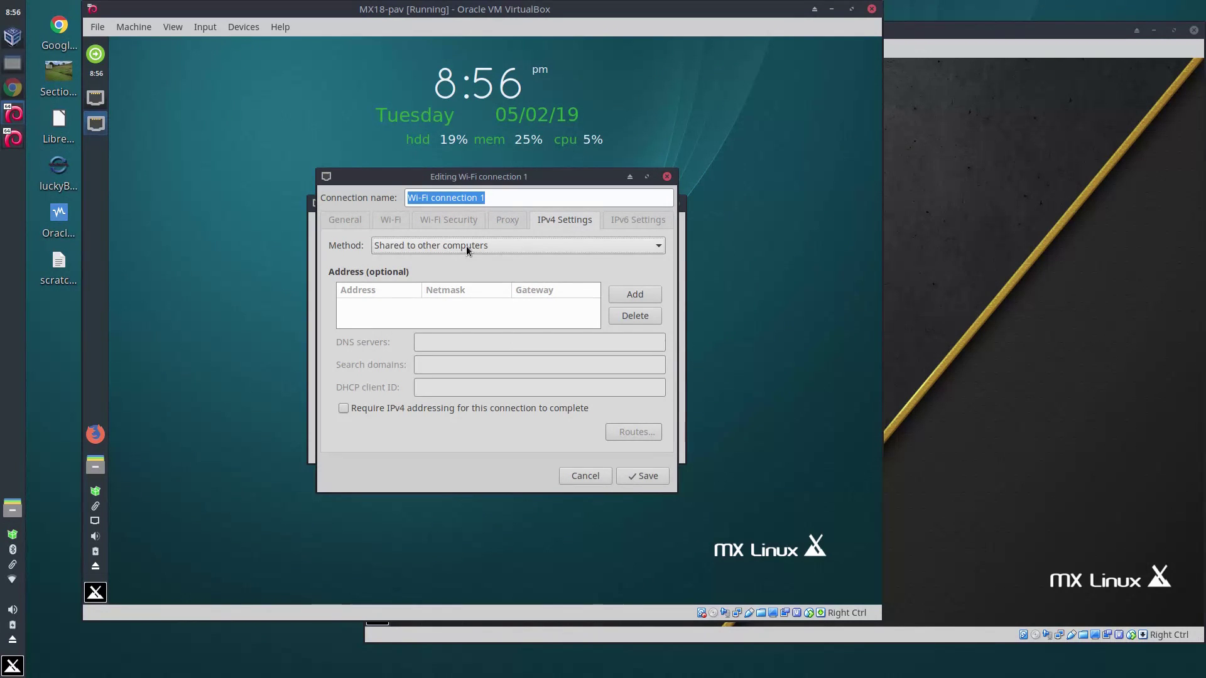
pyautogui.click(394, 220)
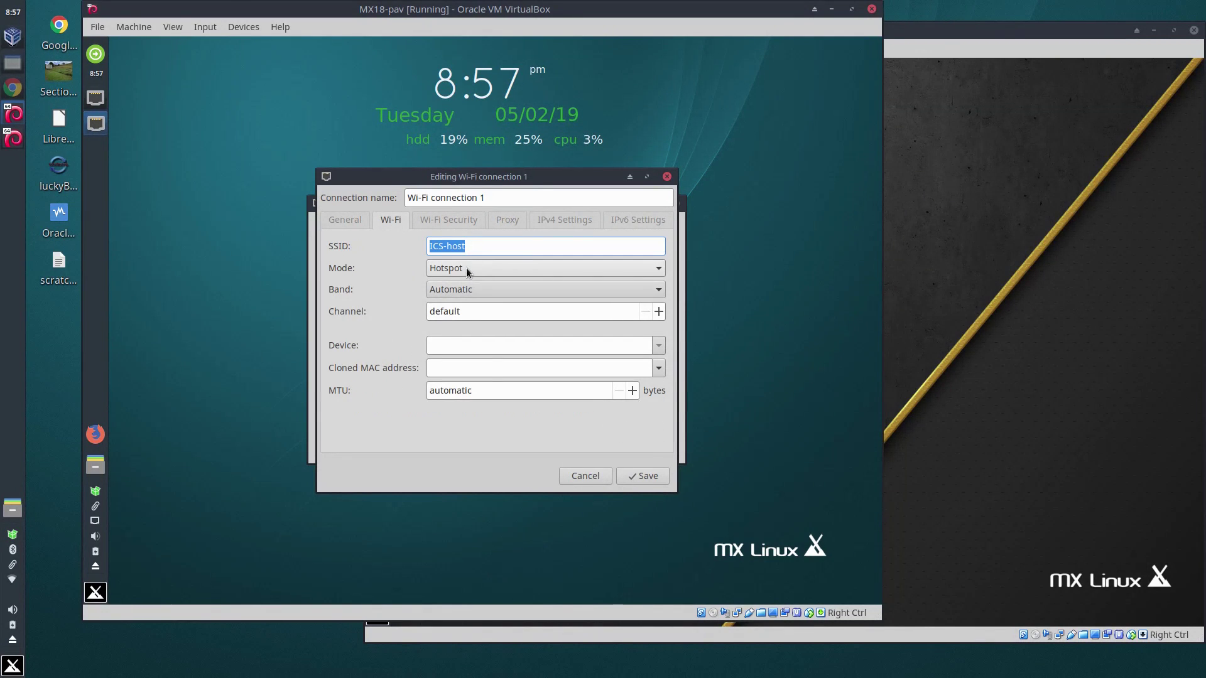
# Recheck the IPv4 method of the new Wi-Fi hotspot connection and discard the connection without saving.
pyautogui.click(569, 221)
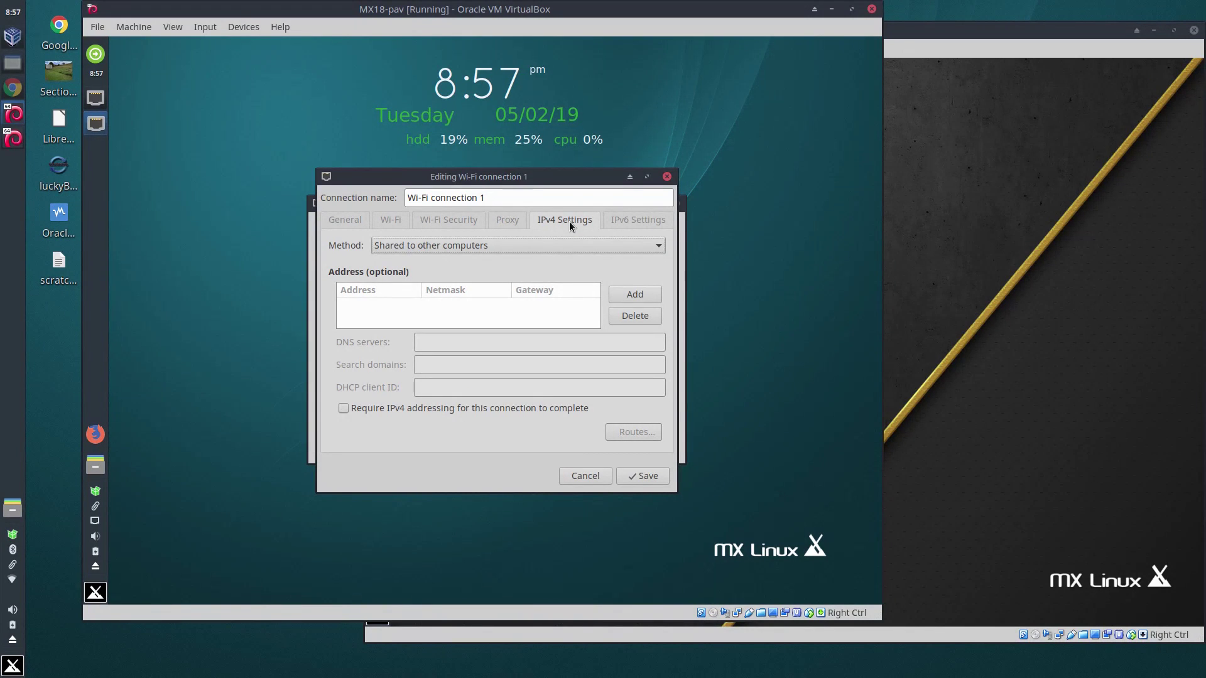
pyautogui.click(389, 221)
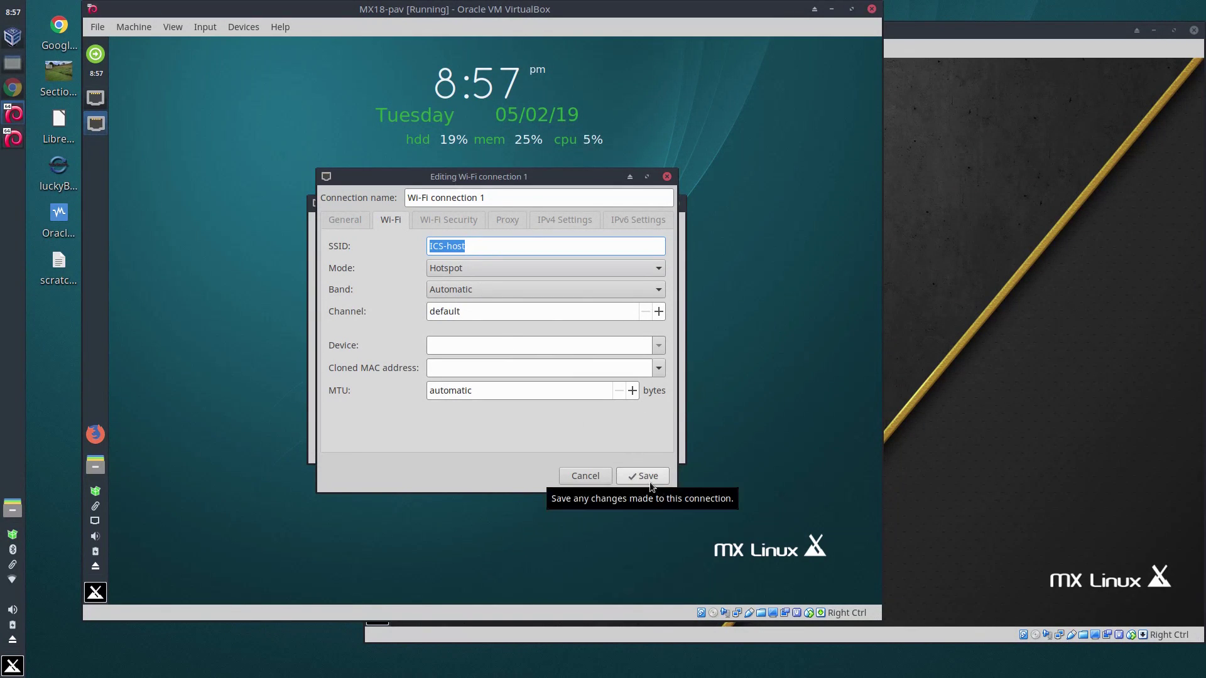
pyautogui.click(578, 476)
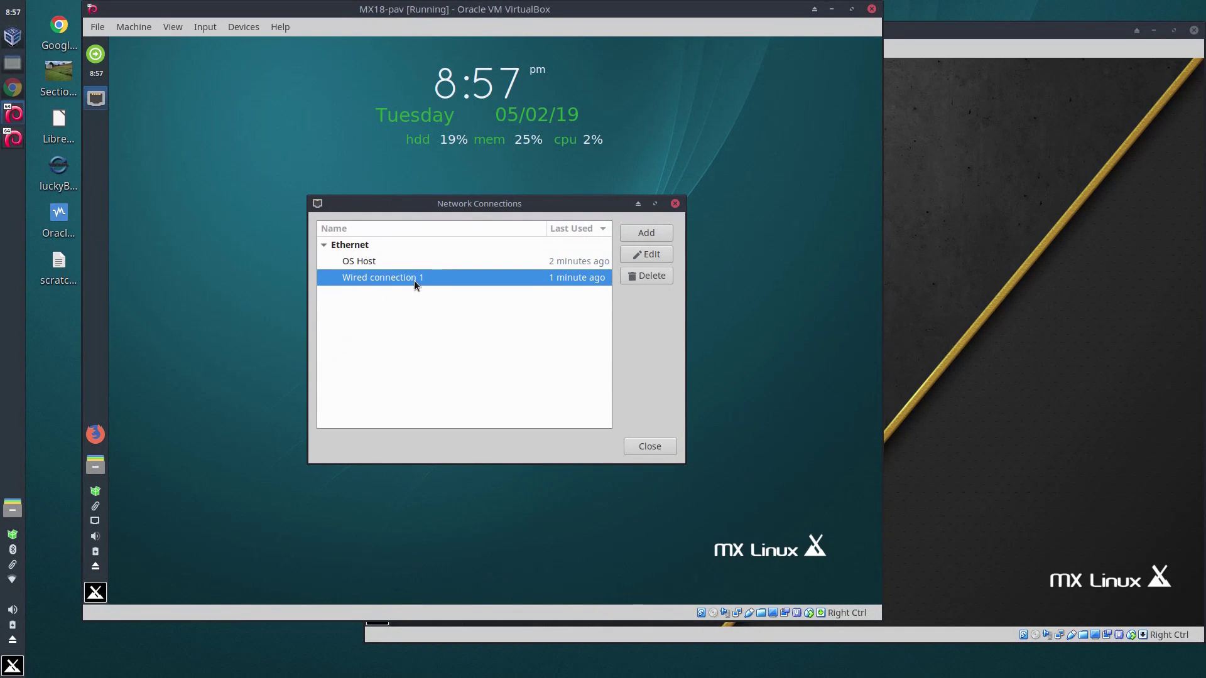
# Set the IPv4 method of "Wired connection 1" to "Shared to other computers" and save the connection.
pyautogui.click(649, 254)
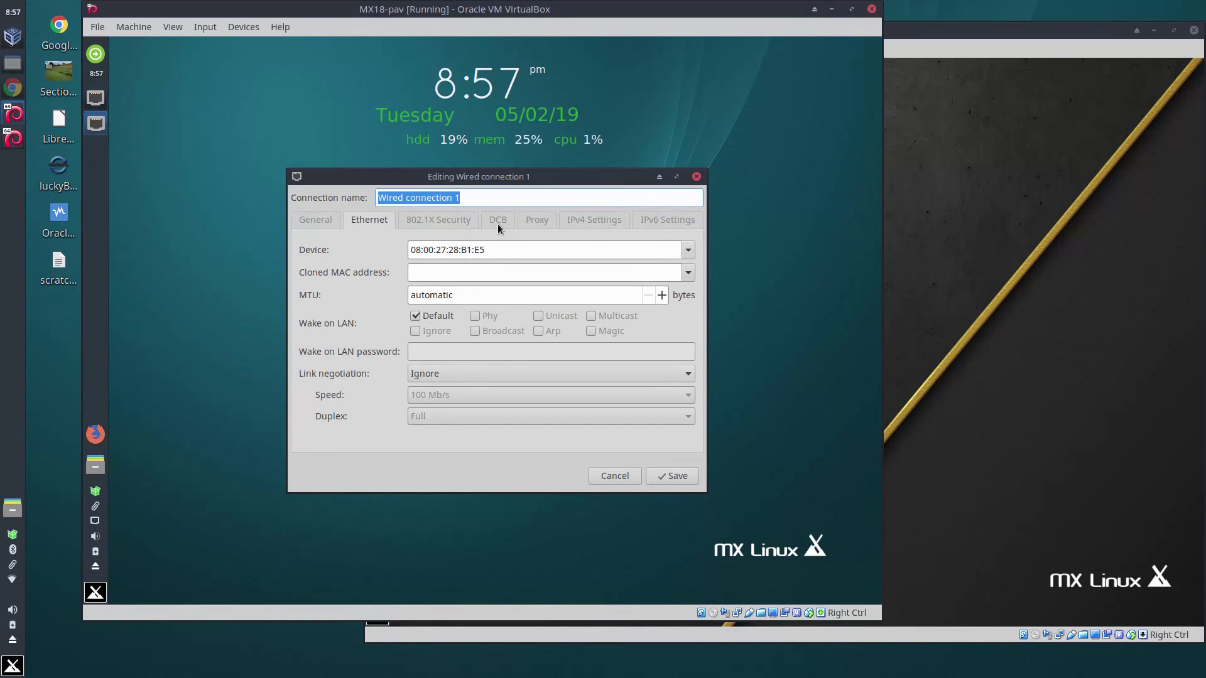
pyautogui.click(586, 220)
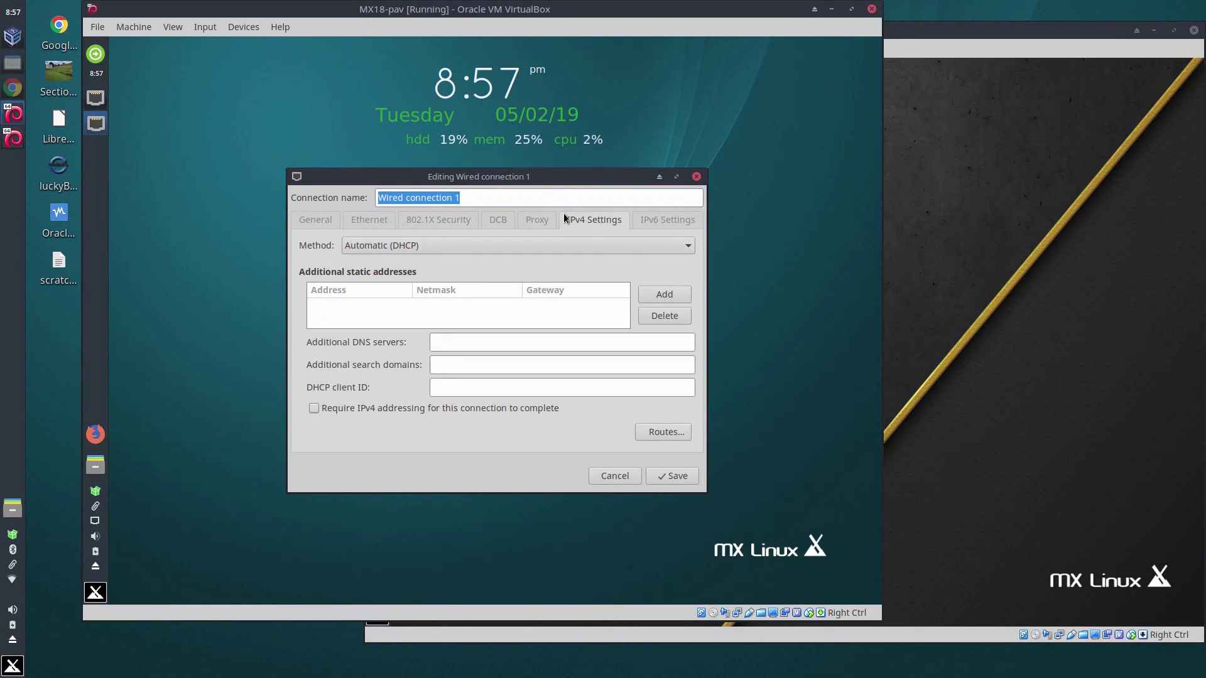
pyautogui.click(688, 246)
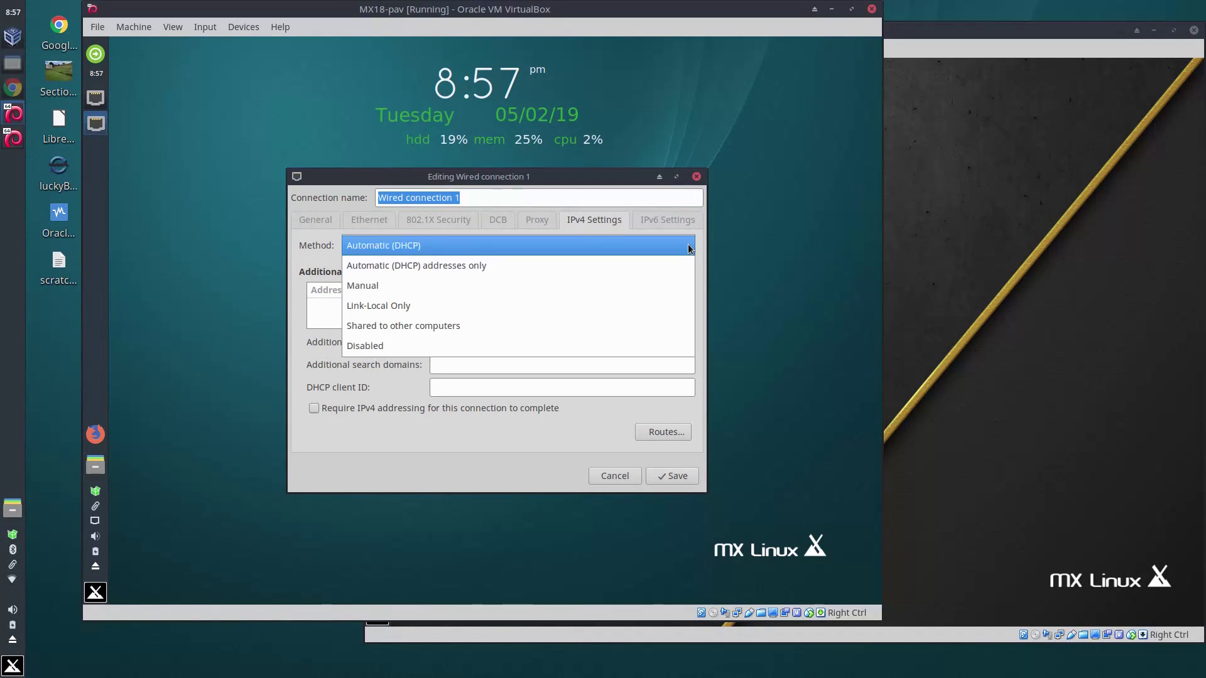
pyautogui.click(419, 326)
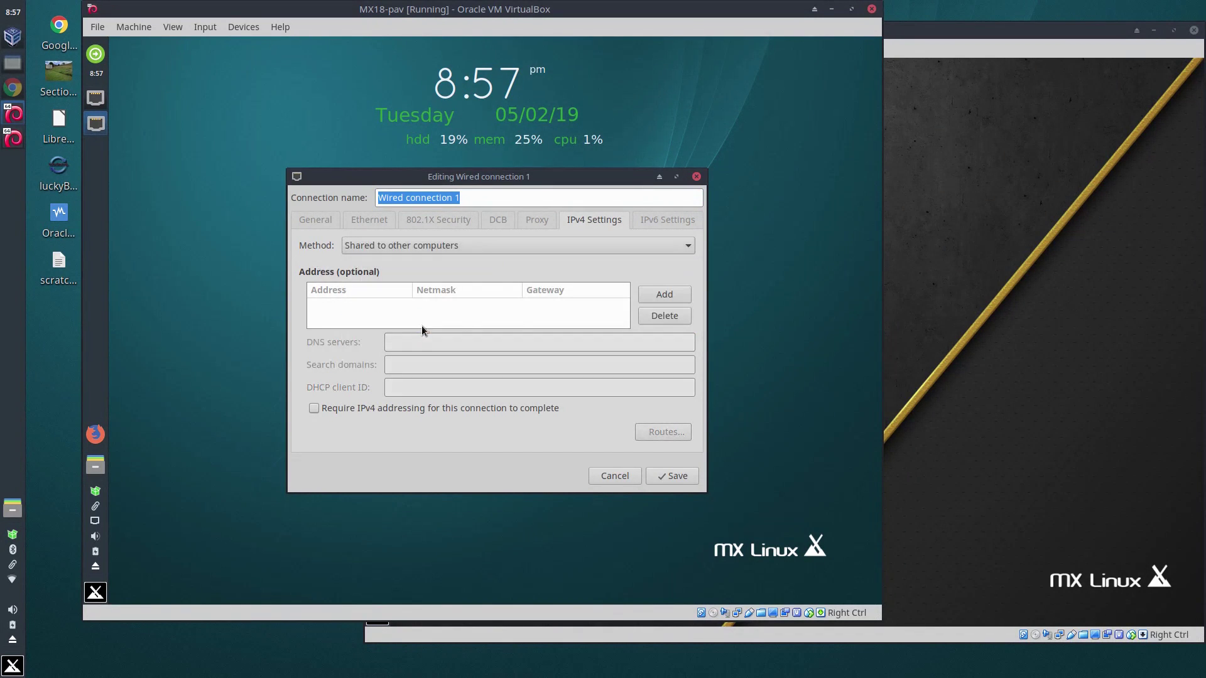
pyautogui.click(668, 477)
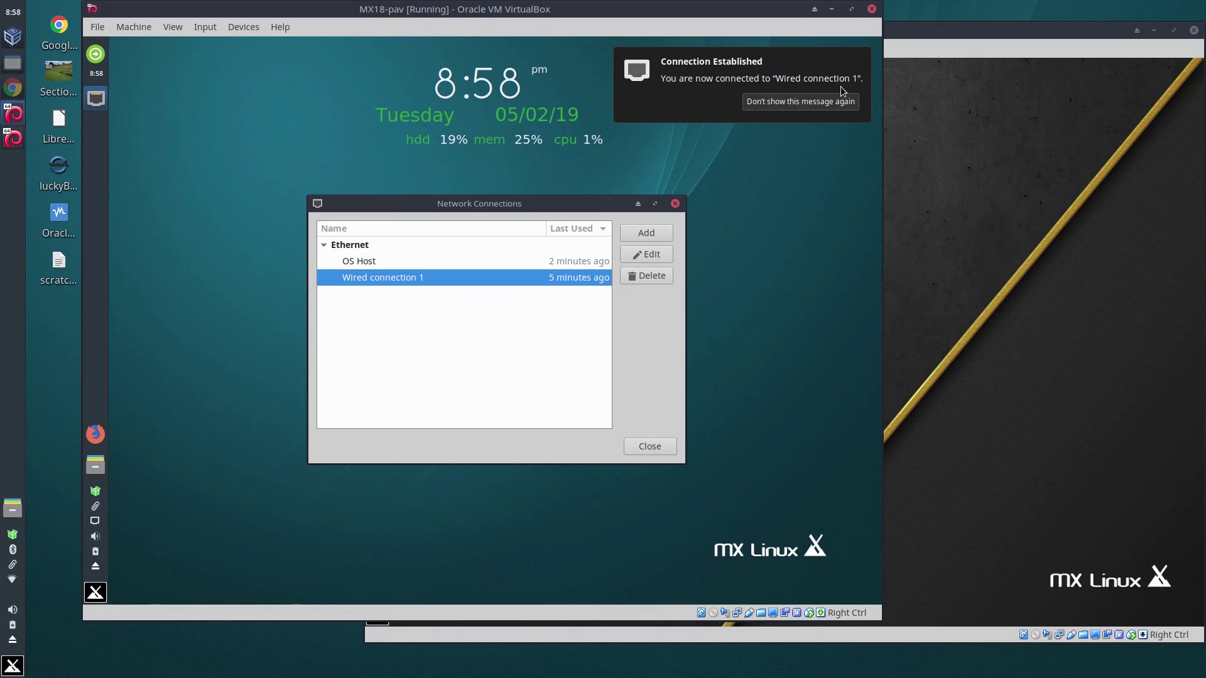
# Rename "Wired connection 1" to "ICS Host", save it and close the list of network connections.
pyautogui.click(651, 254)
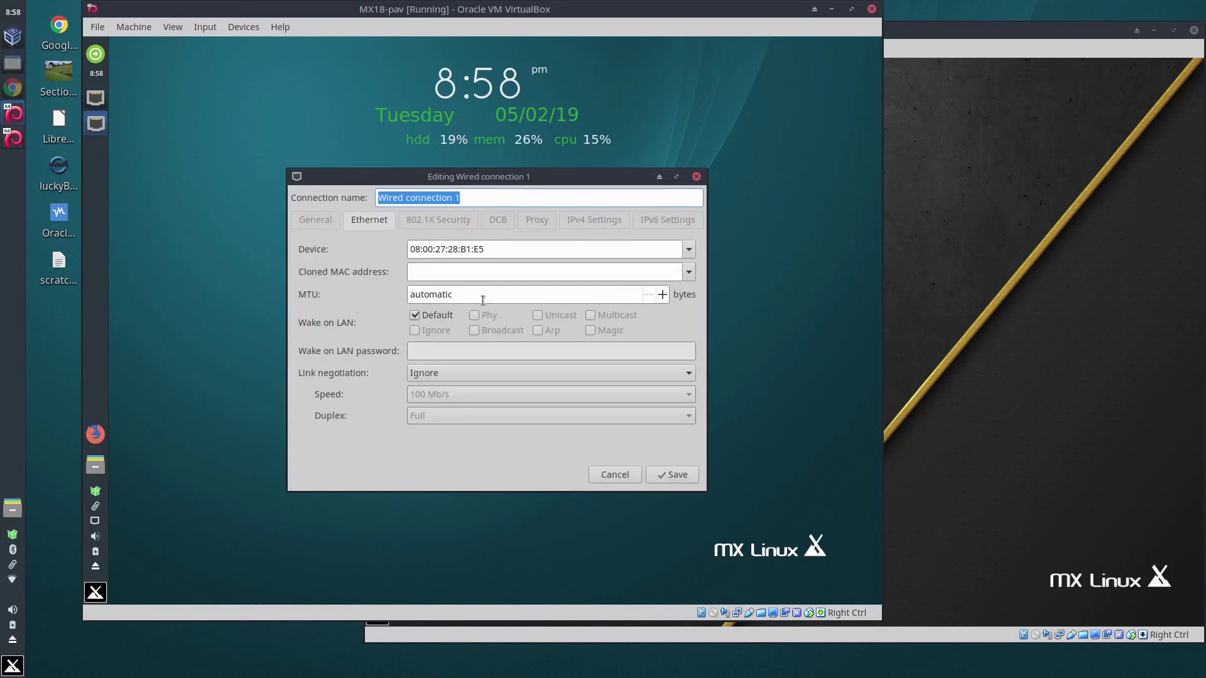
pyautogui.write('ICS')
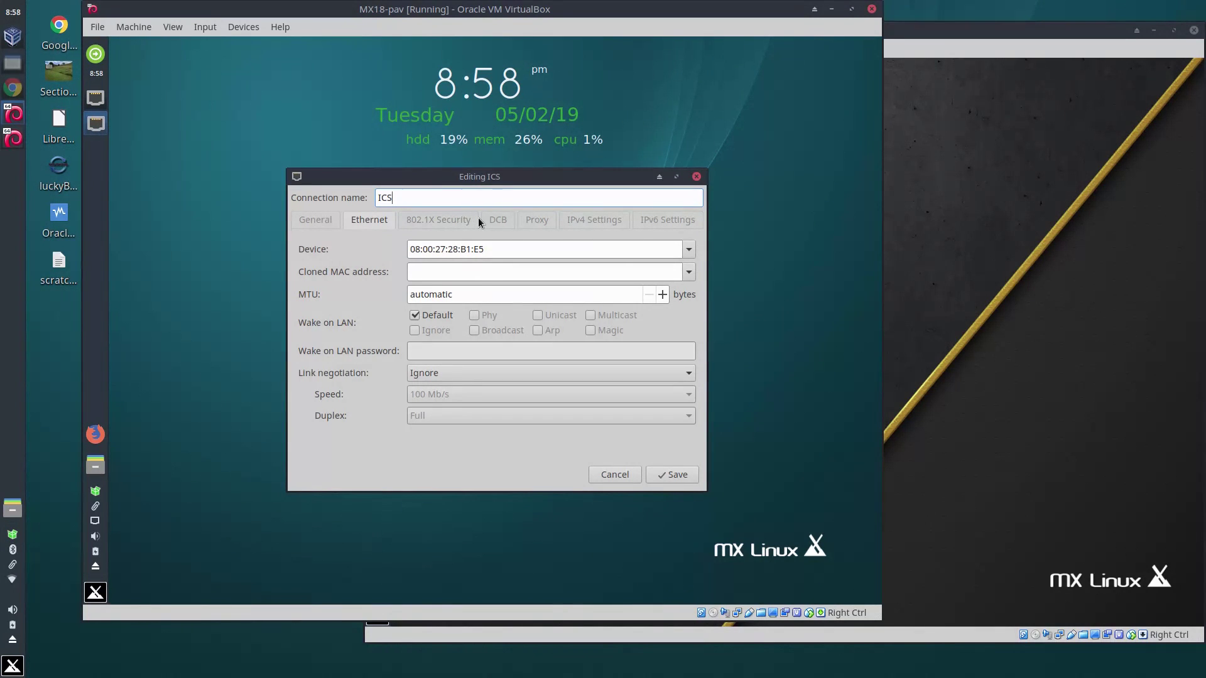
pyautogui.write(' Host')
pyautogui.click(677, 475)
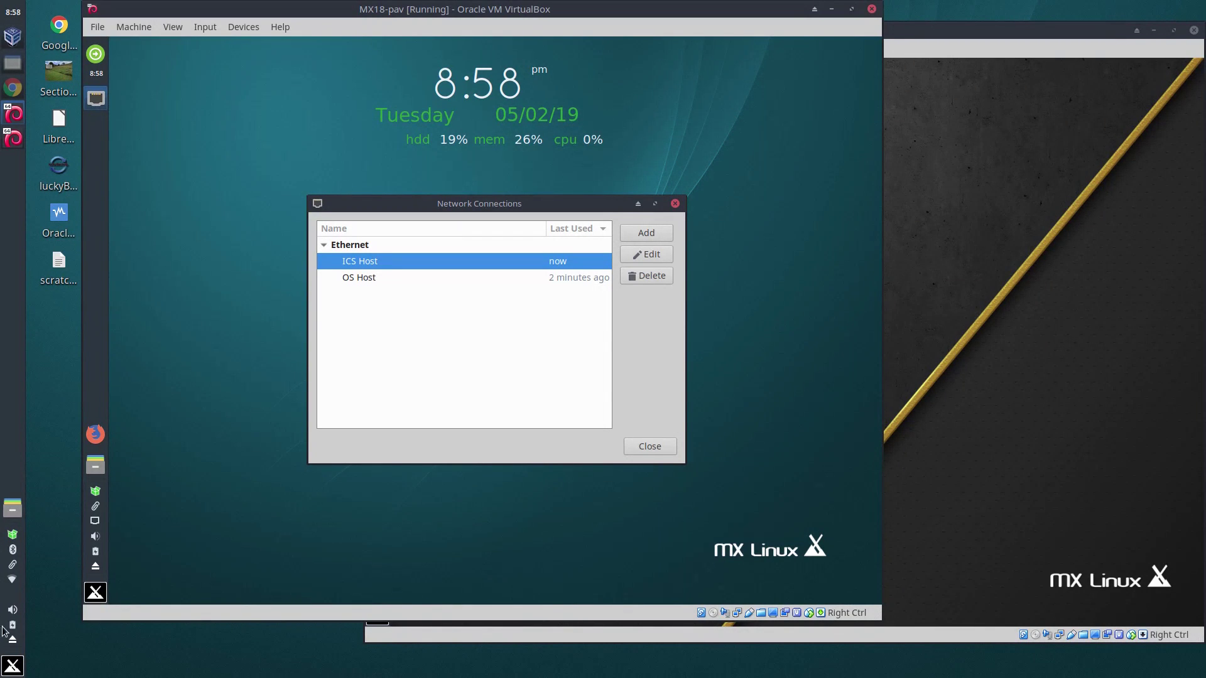
pyautogui.moveTo(13, 582)
pyautogui.click(358, 277)
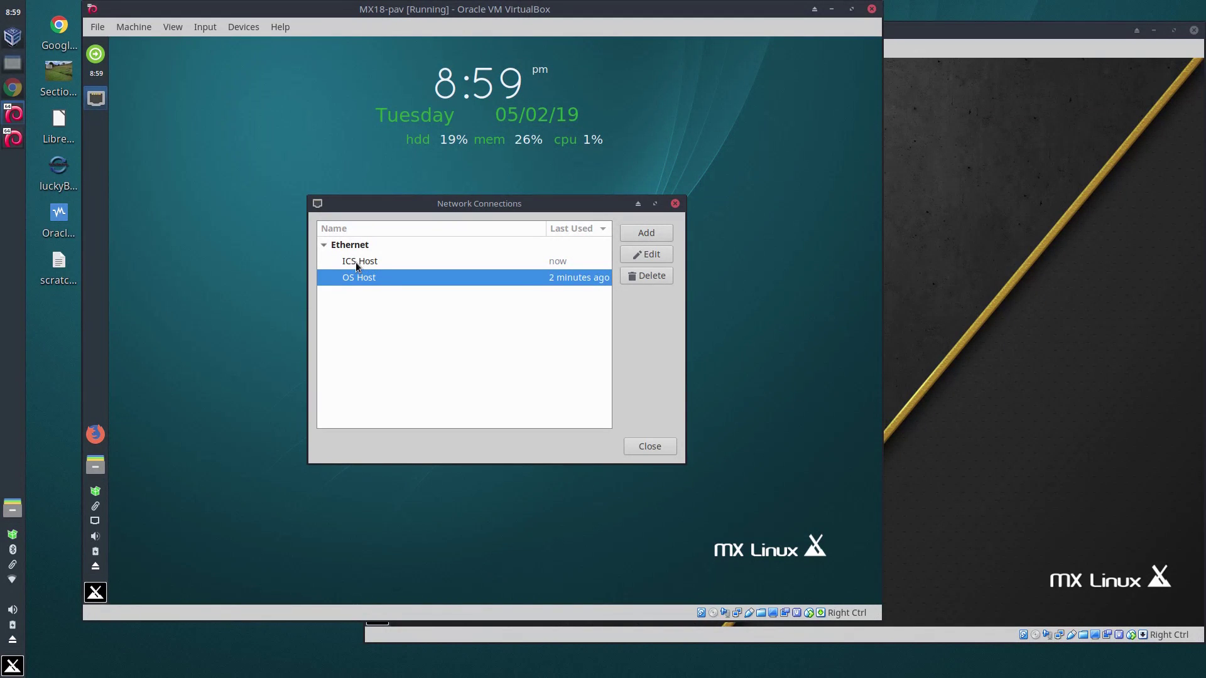
pyautogui.click(650, 447)
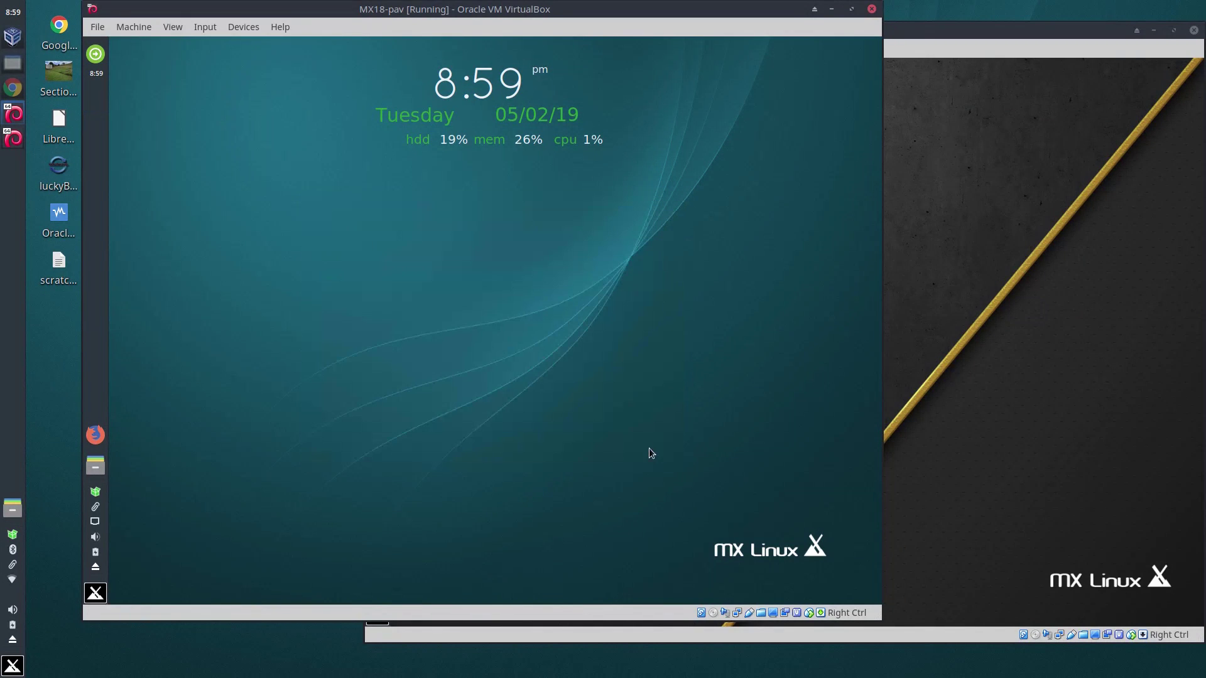
# Examine the active connection information for OS Host, including its default route and primary DNS, and for ICS Host.
pyautogui.rightClick(96, 525)
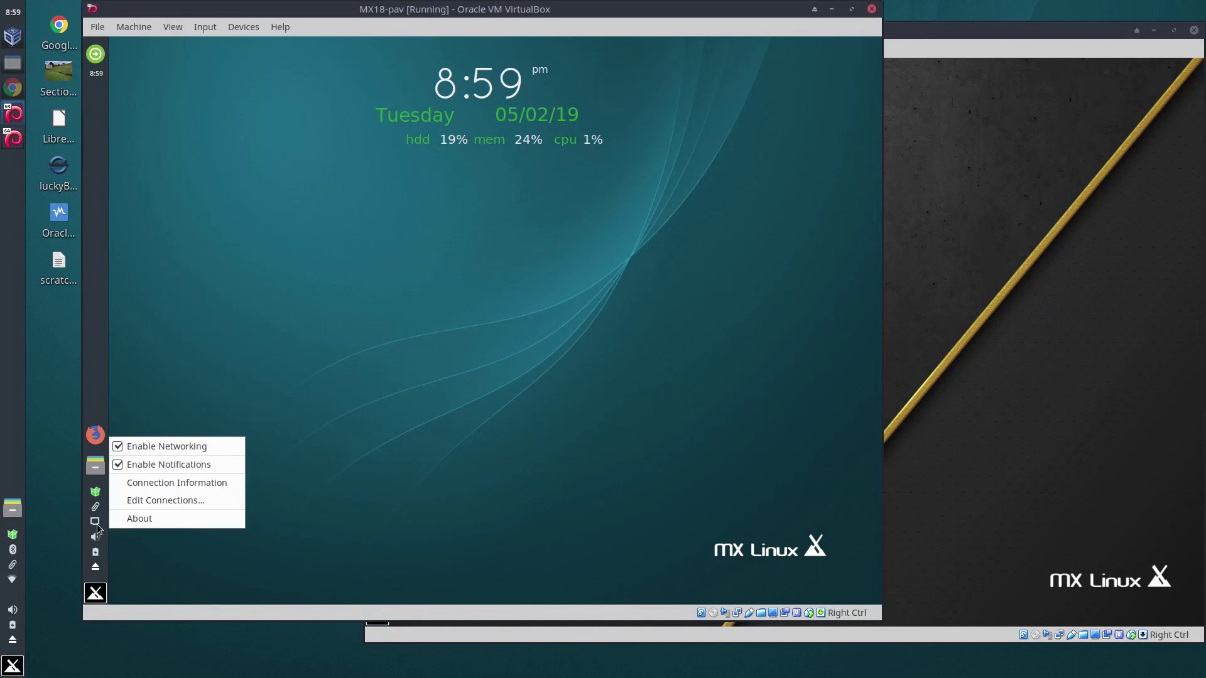
pyautogui.click(219, 483)
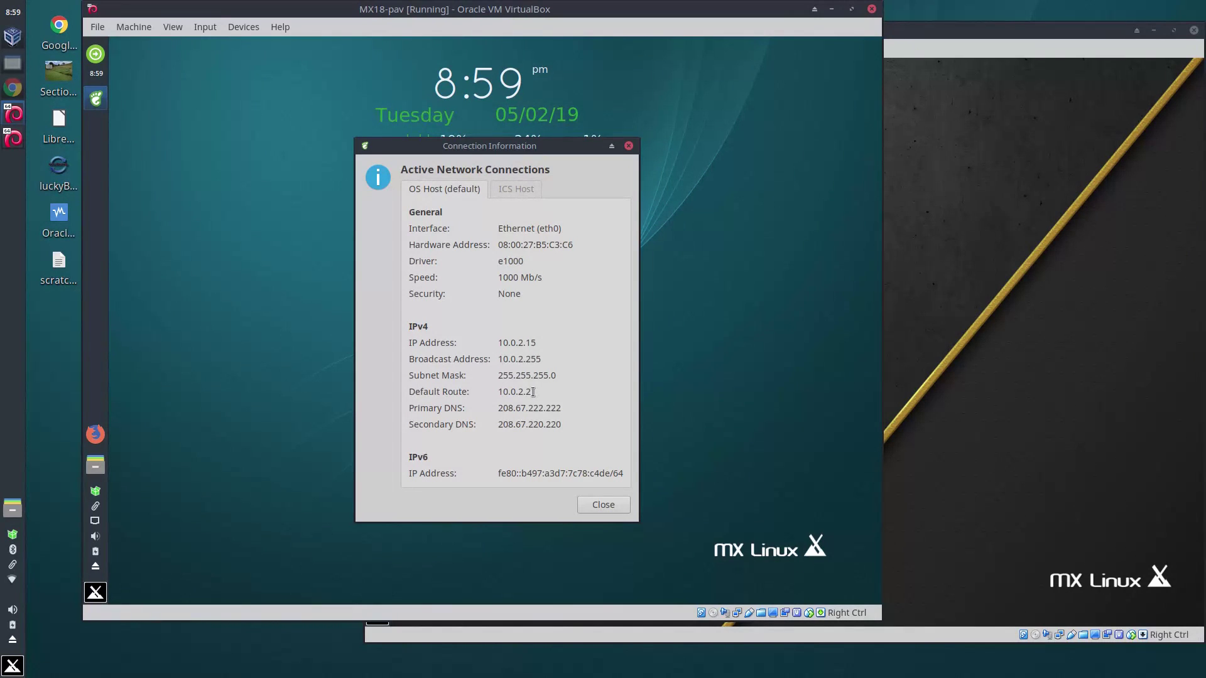
pyautogui.moveTo(532, 392); pyautogui.dragTo(497, 393)
pyautogui.moveTo(500, 408); pyautogui.dragTo(561, 408)
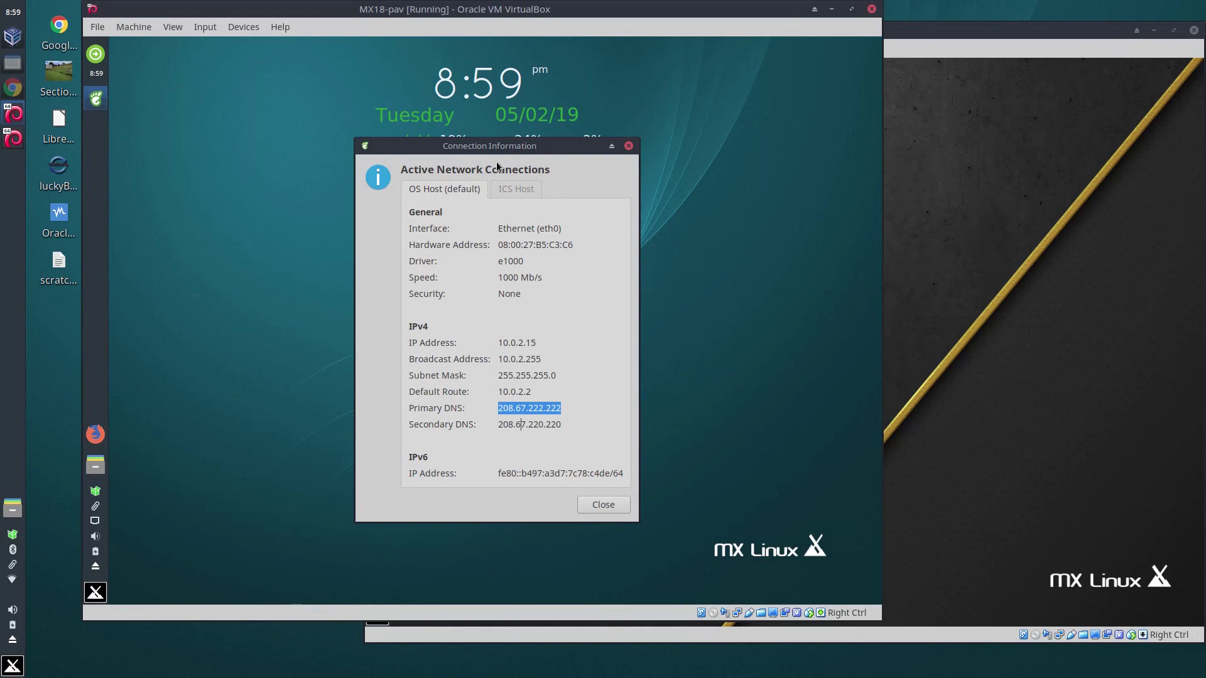
pyautogui.click(513, 187)
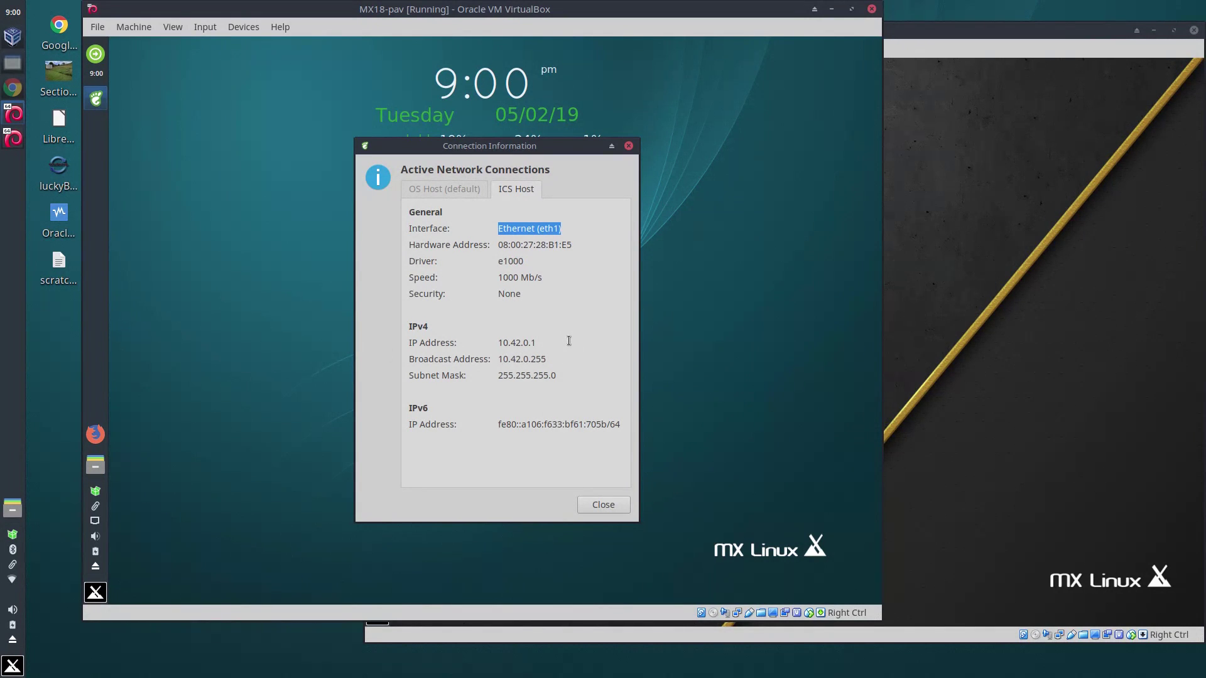
pyautogui.click(598, 506)
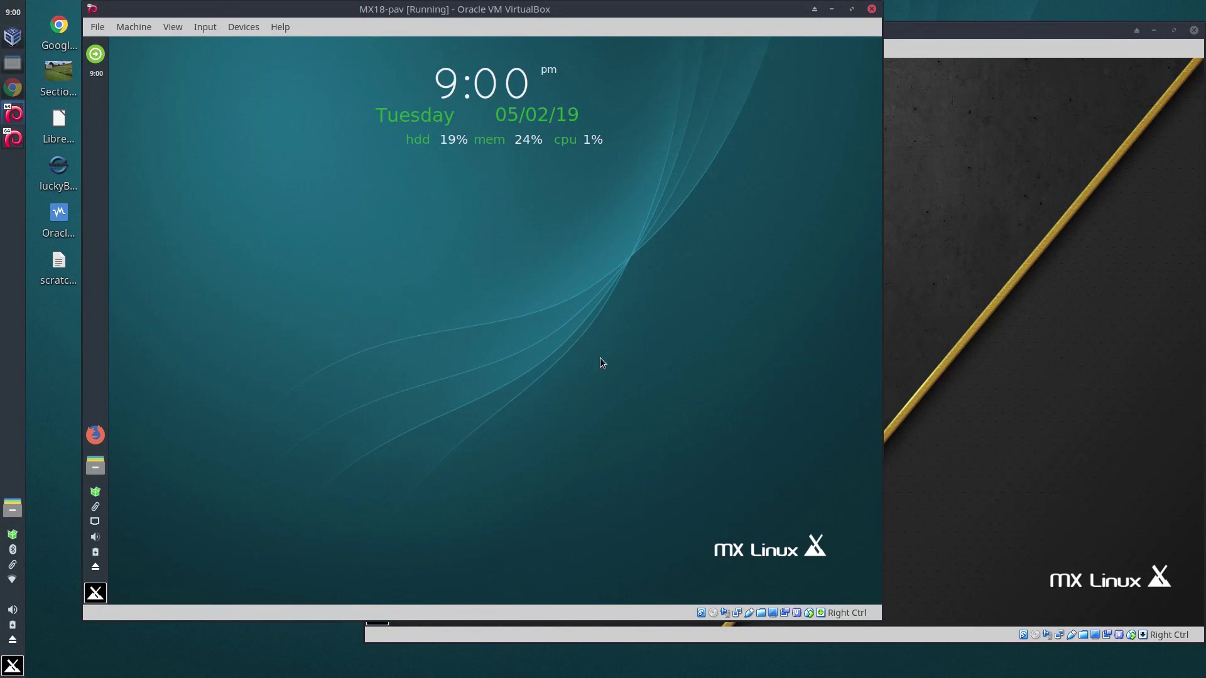
# Switch to the MX-Build virtual machine and connect it to the network through "Wired connection 1".
pyautogui.click(958, 231)
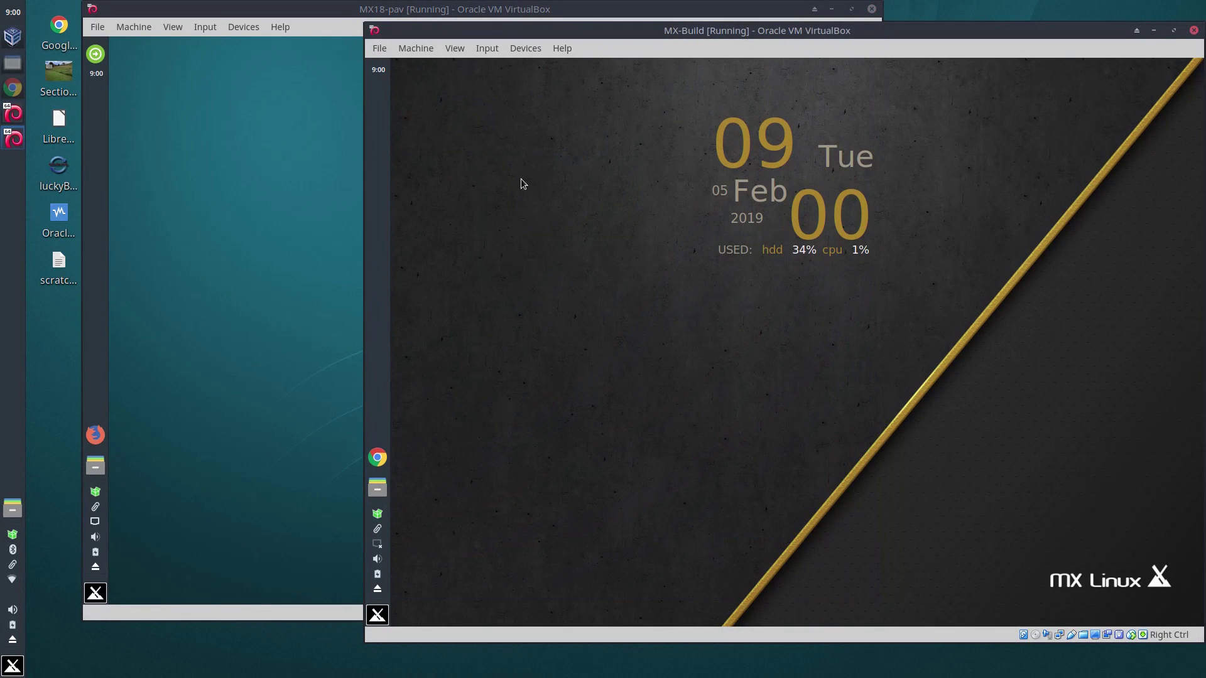
pyautogui.click(378, 545)
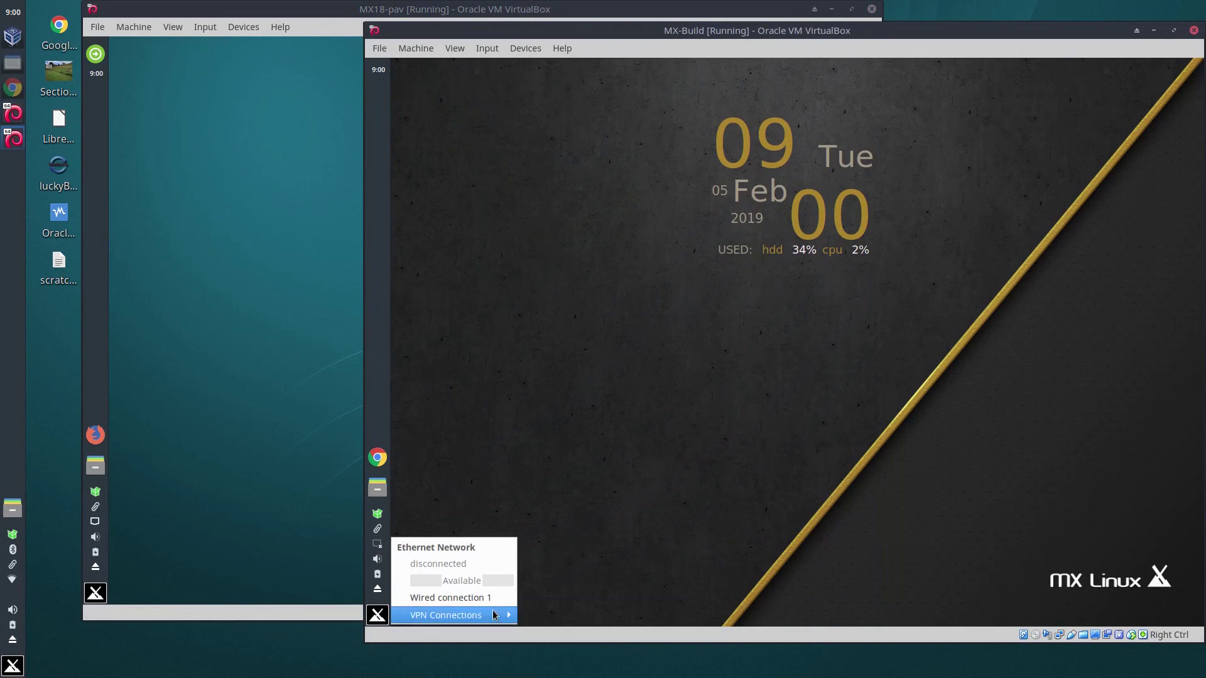
pyautogui.click(483, 597)
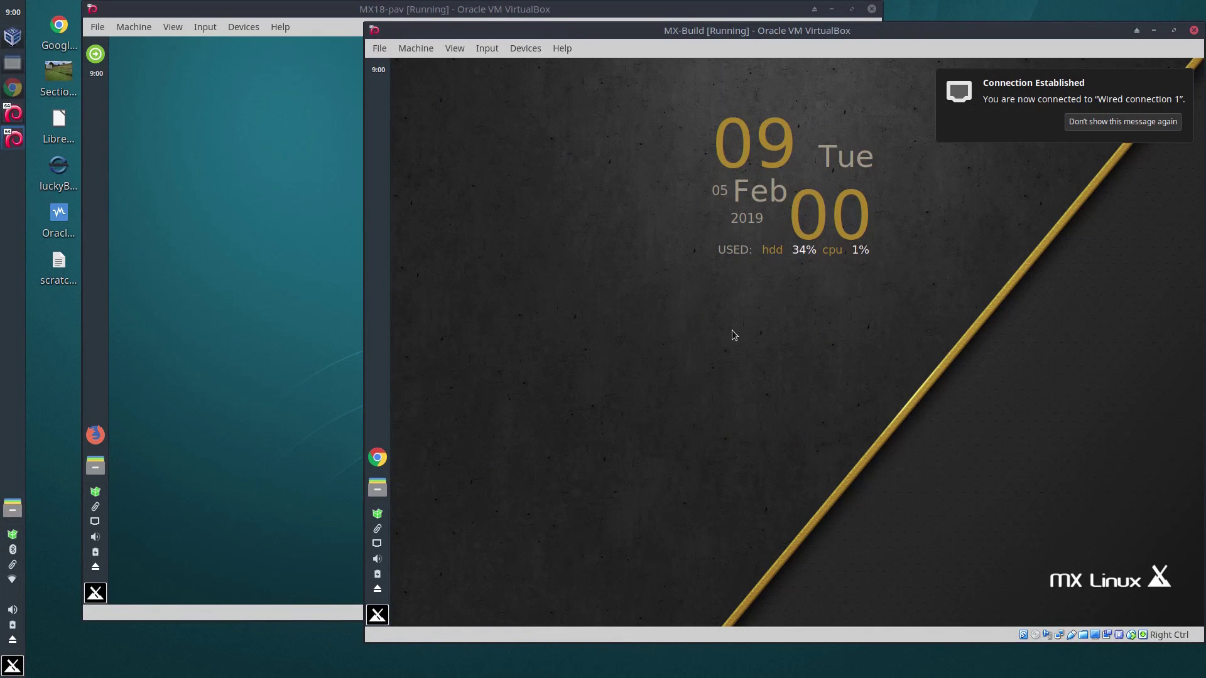
# Check the IPv4 address details in MX-Build's active connection information and close the information window.
pyautogui.rightClick(377, 544)
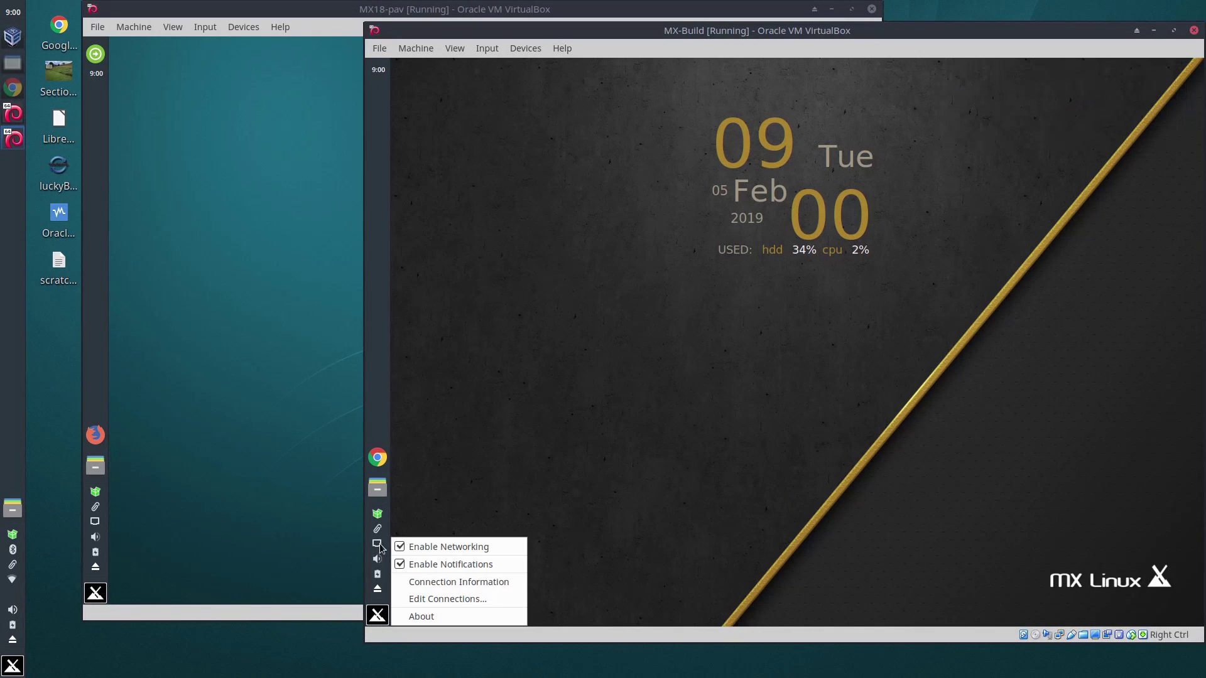
pyautogui.click(479, 586)
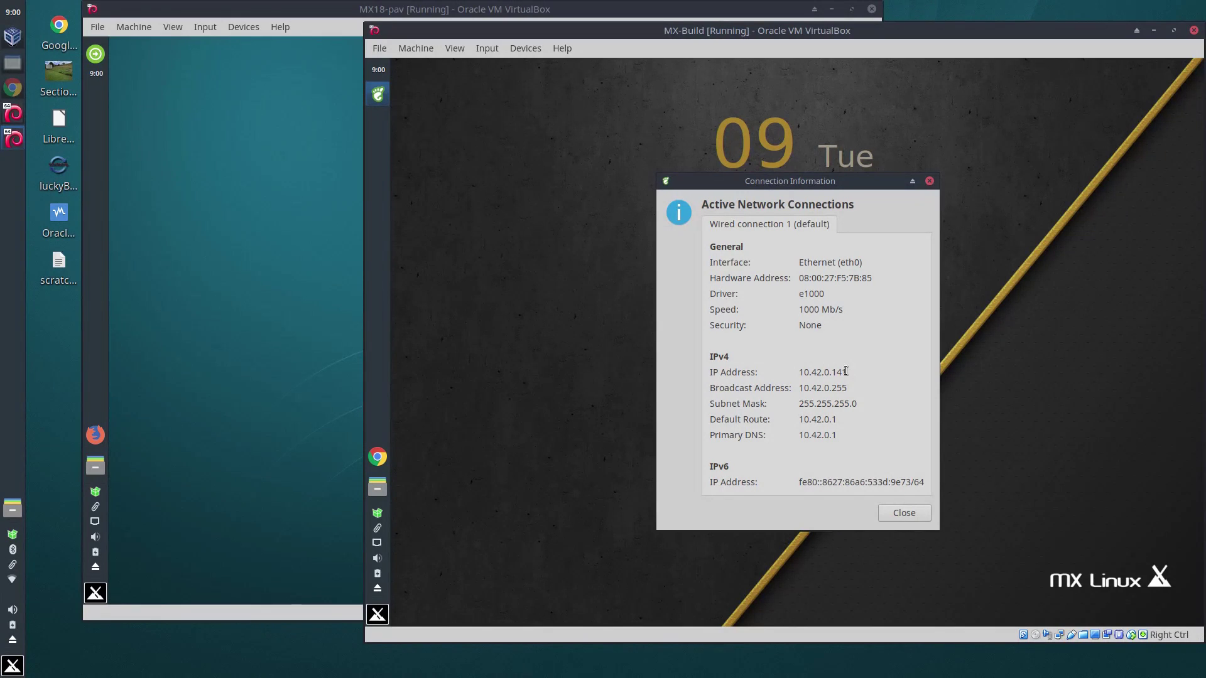
pyautogui.moveTo(846, 372); pyautogui.dragTo(802, 375)
pyautogui.click(904, 514)
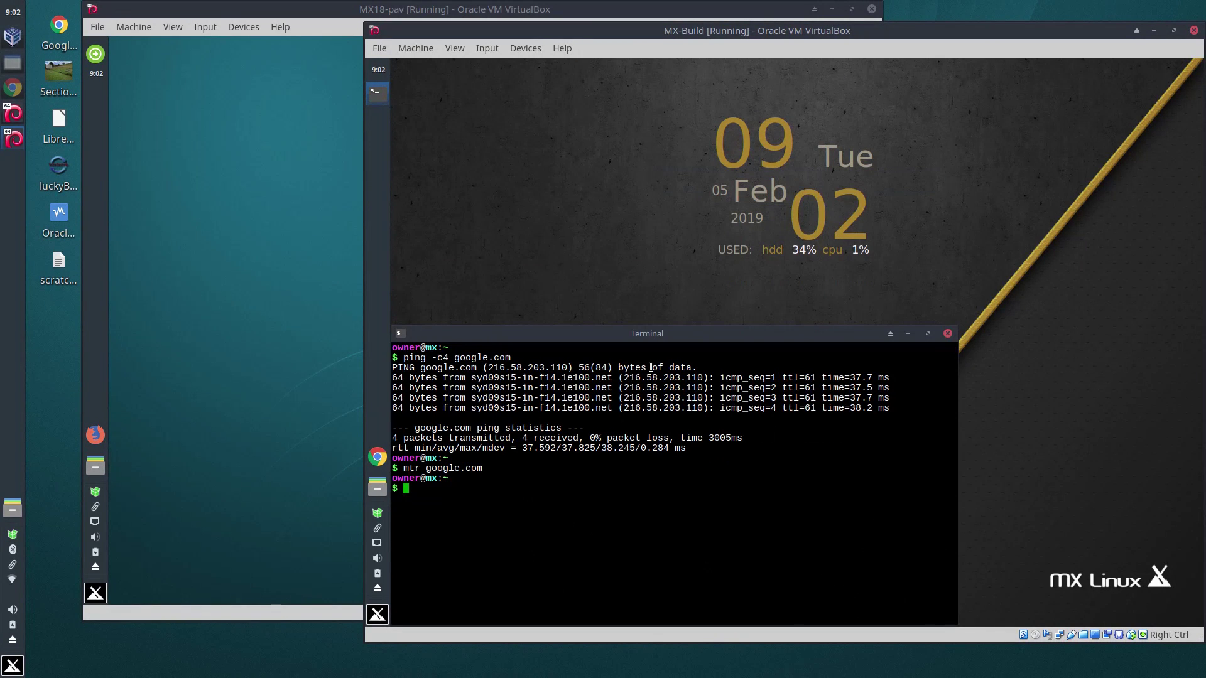
# Close the terminal in MX-Build and open the host desktop's application launcher.
pyautogui.click(948, 334)
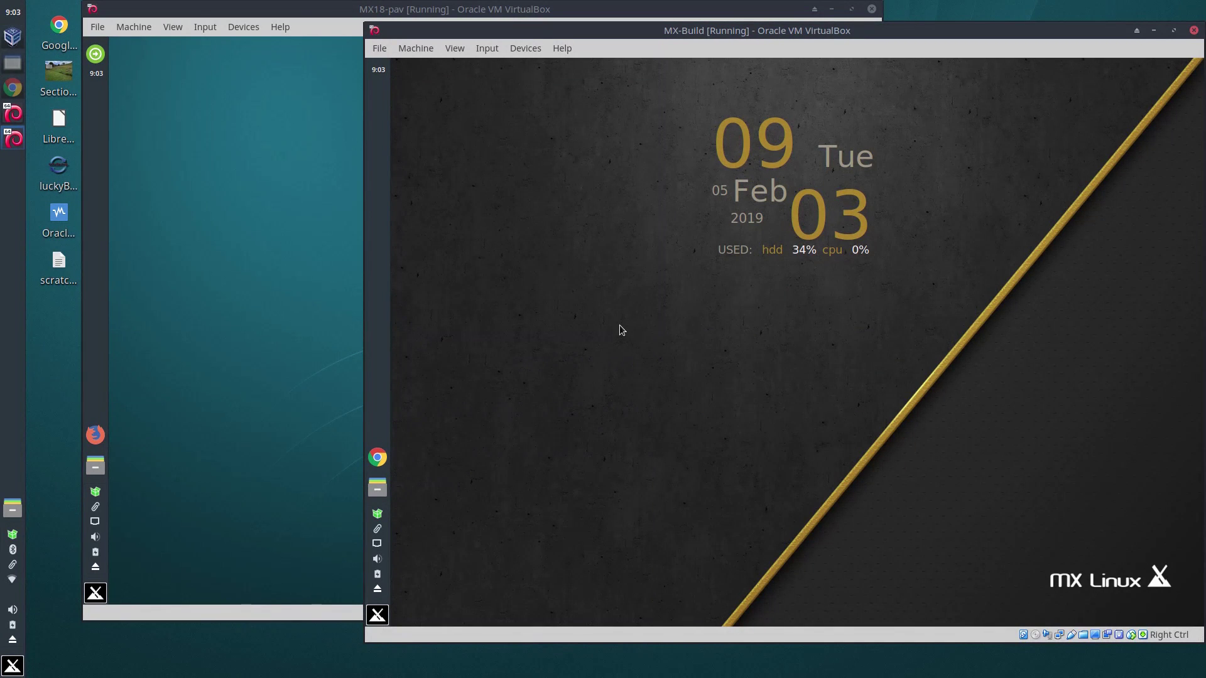
pyautogui.click(11, 669)
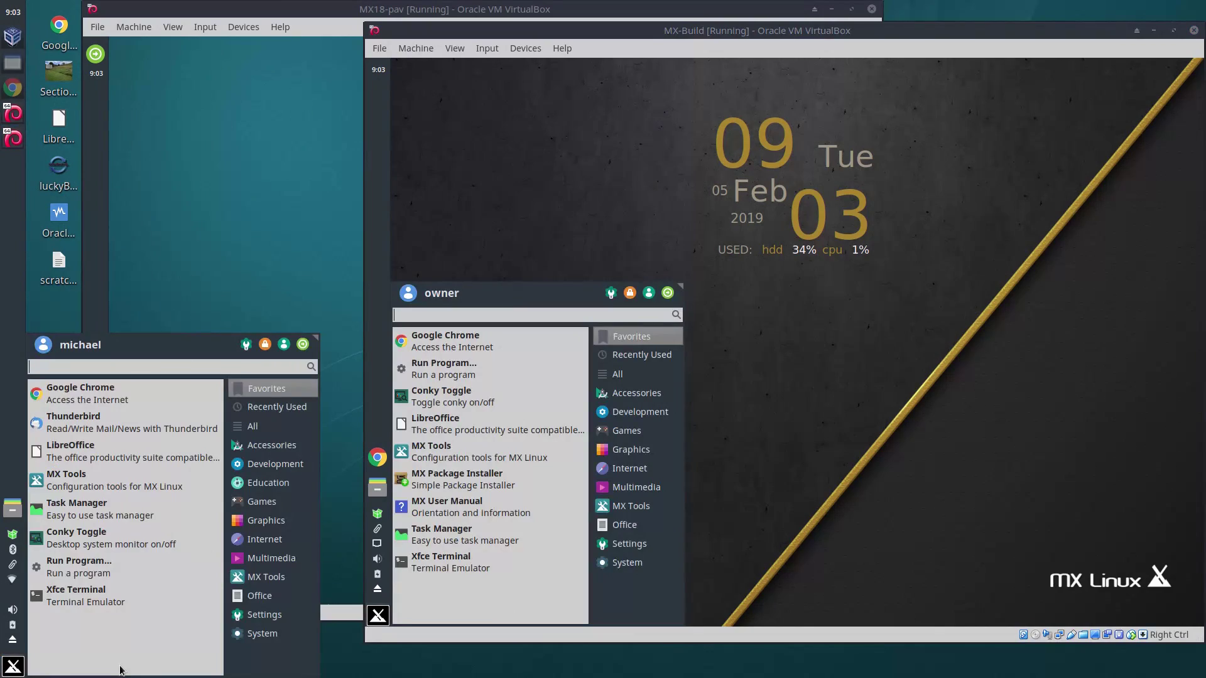